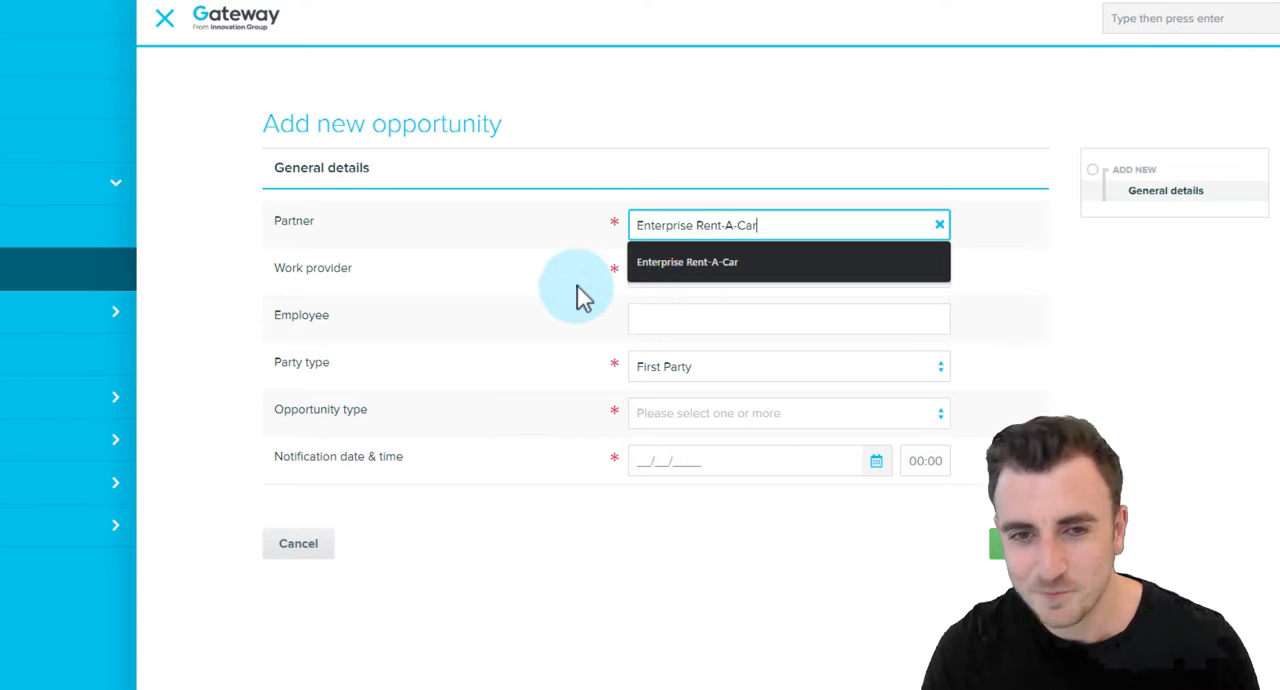
Choose Enterprise Rent-A-Car as the new opportunity's partner and Erac WP1 as its work provider.
click(636, 268)
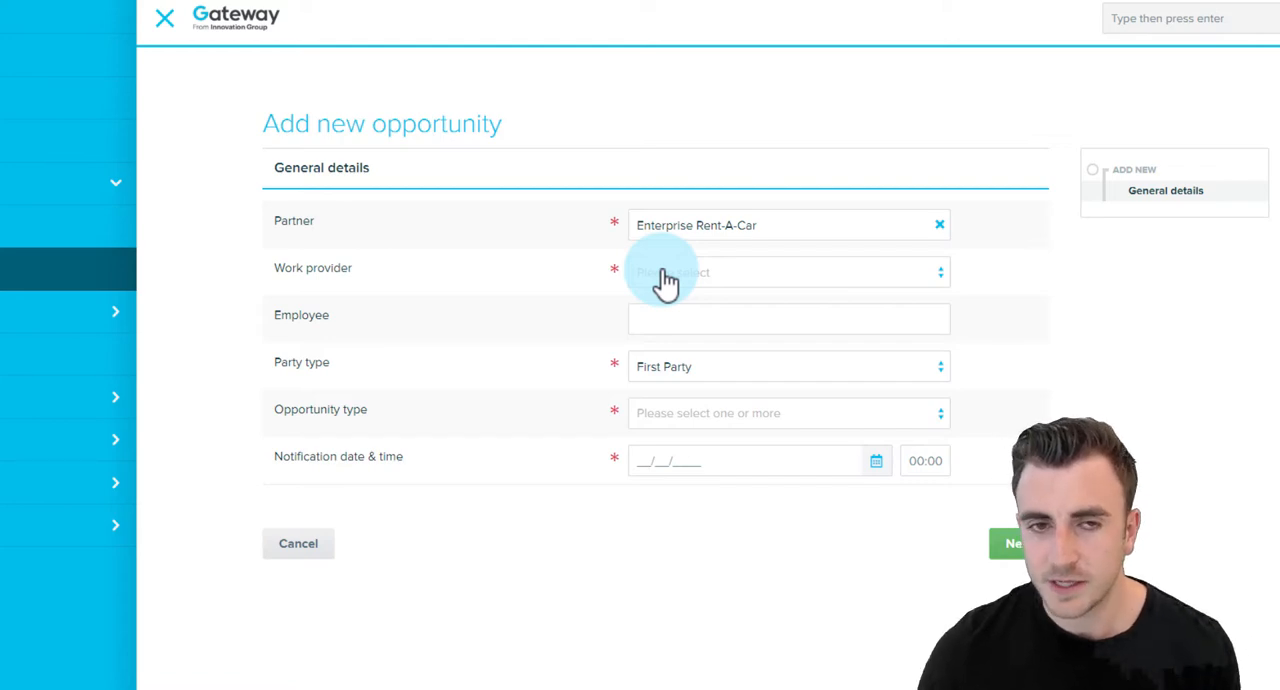
click(666, 283)
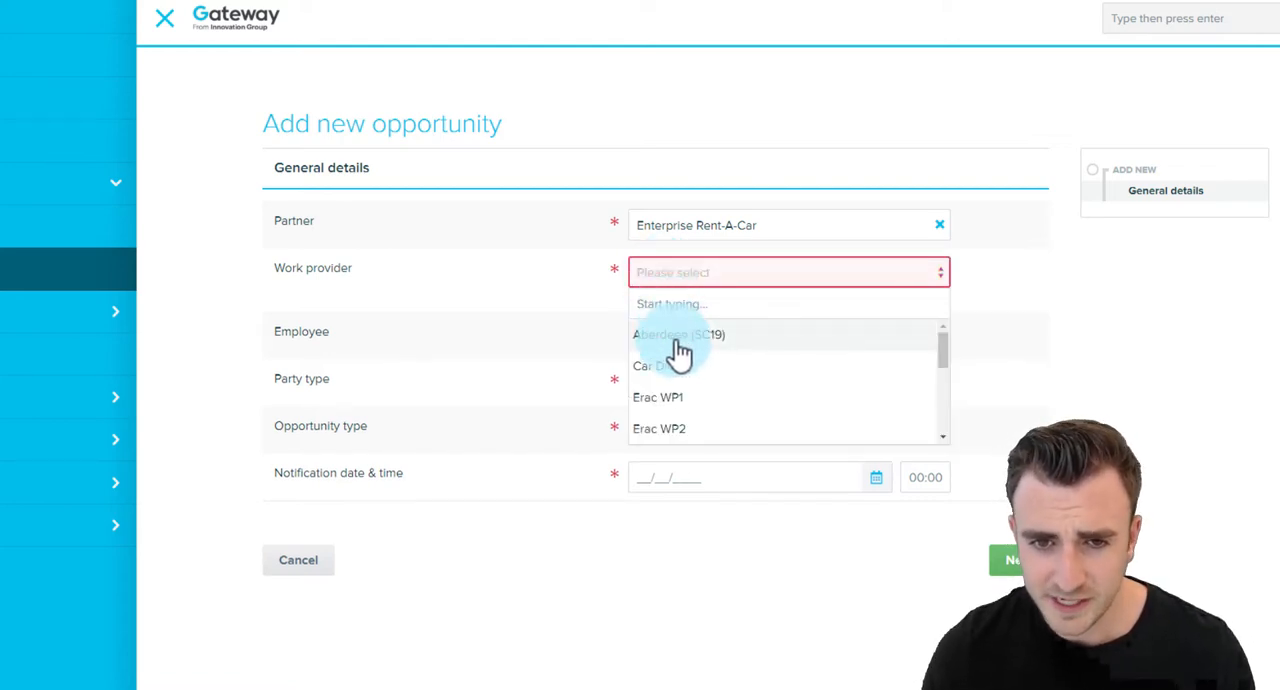
click(871, 398)
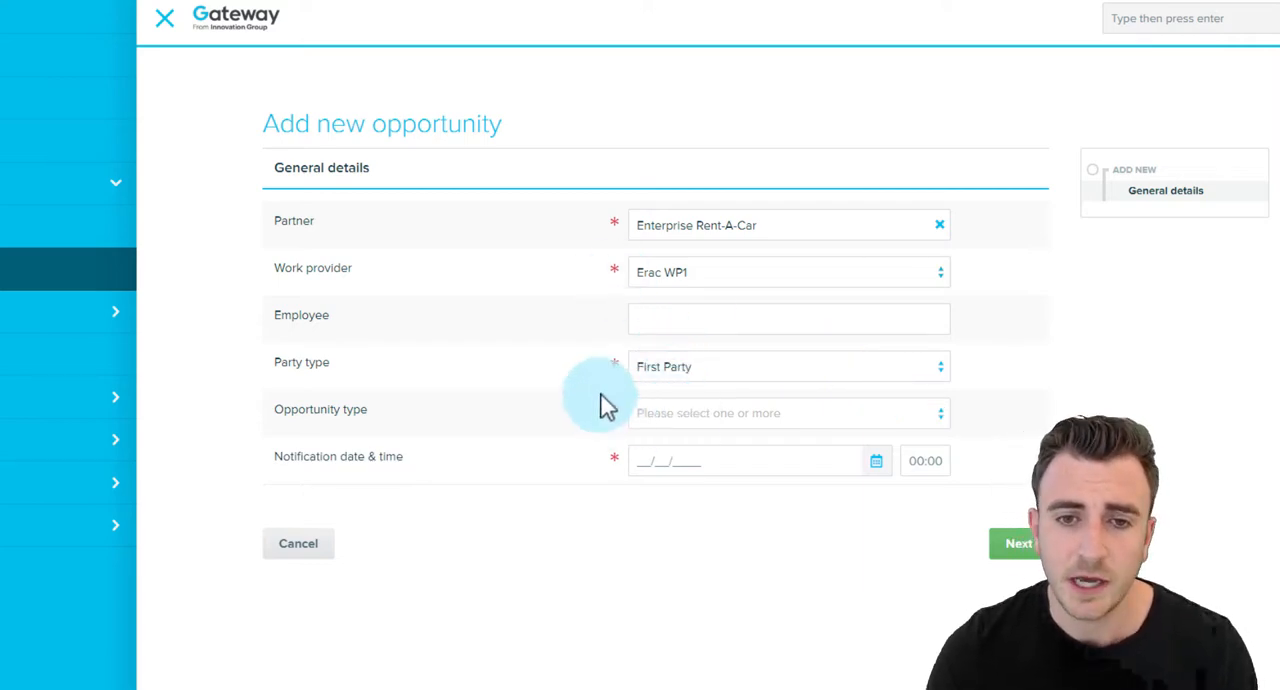
Set the opportunity type to CreditHire in the general details.
click(650, 418)
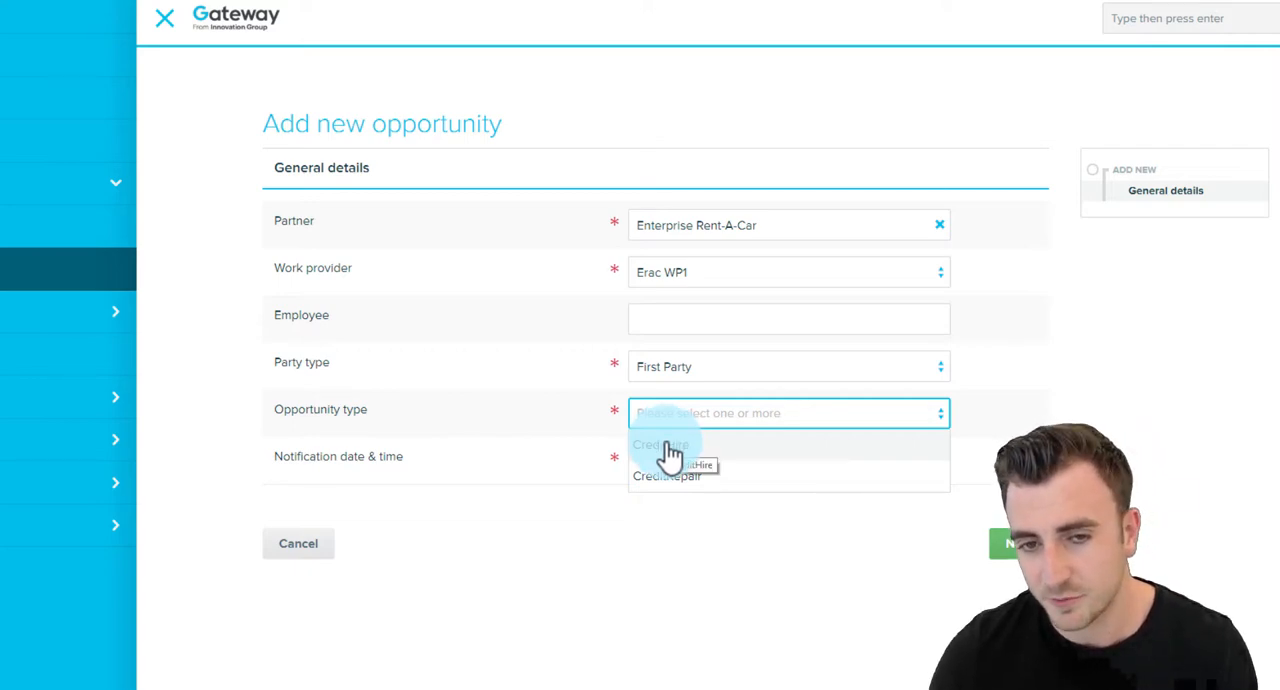
click(668, 446)
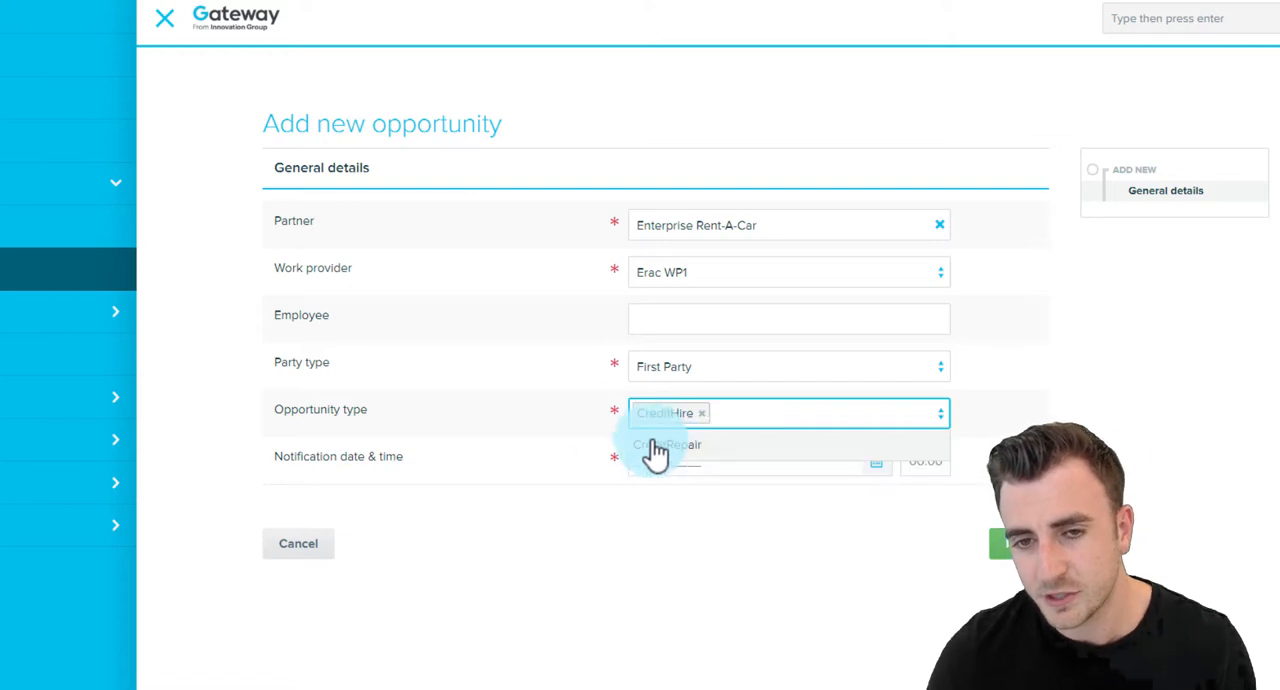
click(590, 432)
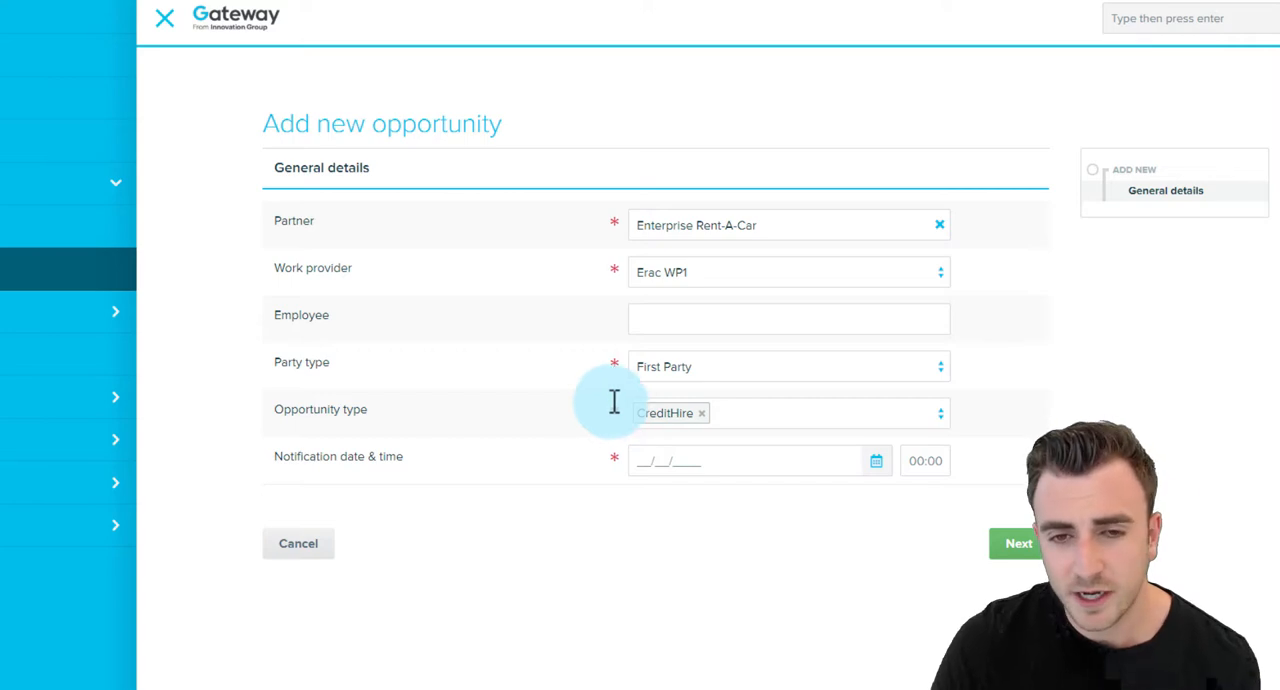
Set the notification date to 11/09/2019 and the time to 17:10, and continue to the insurance details.
click(657, 468)
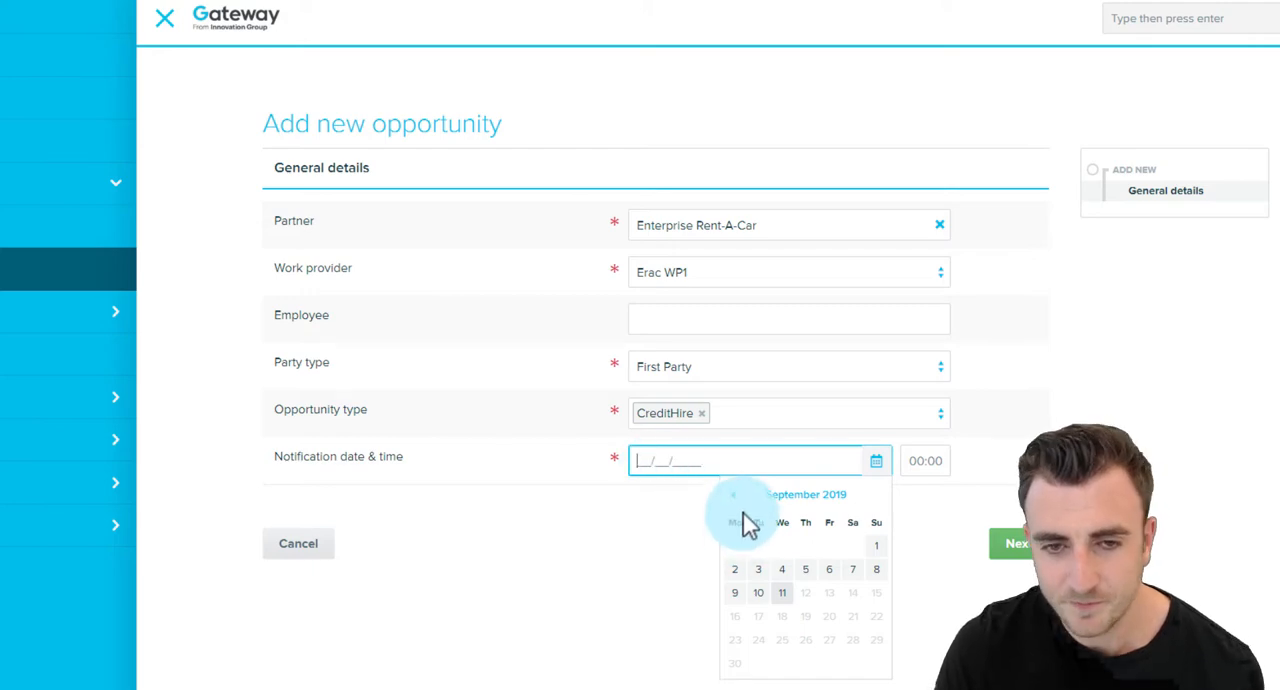
click(781, 595)
click(907, 460)
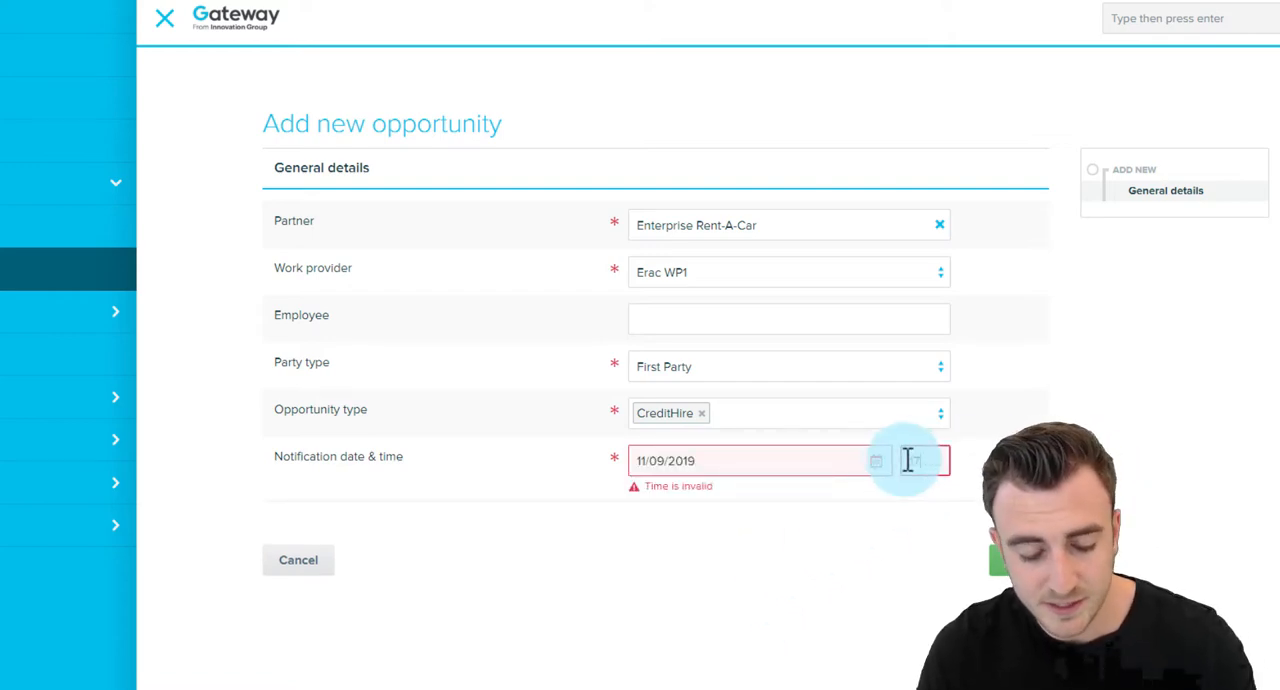
click(1008, 552)
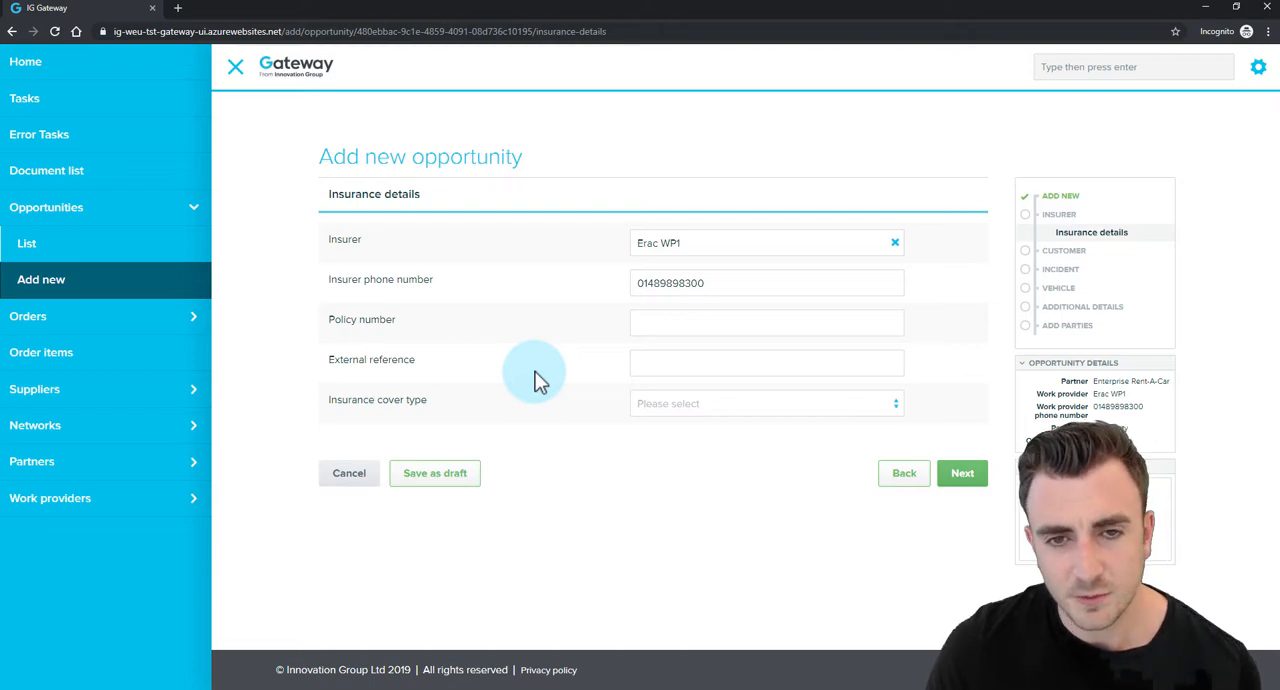
Leave the policy number, external reference and cover type empty and go to the customer's personal details.
click(671, 318)
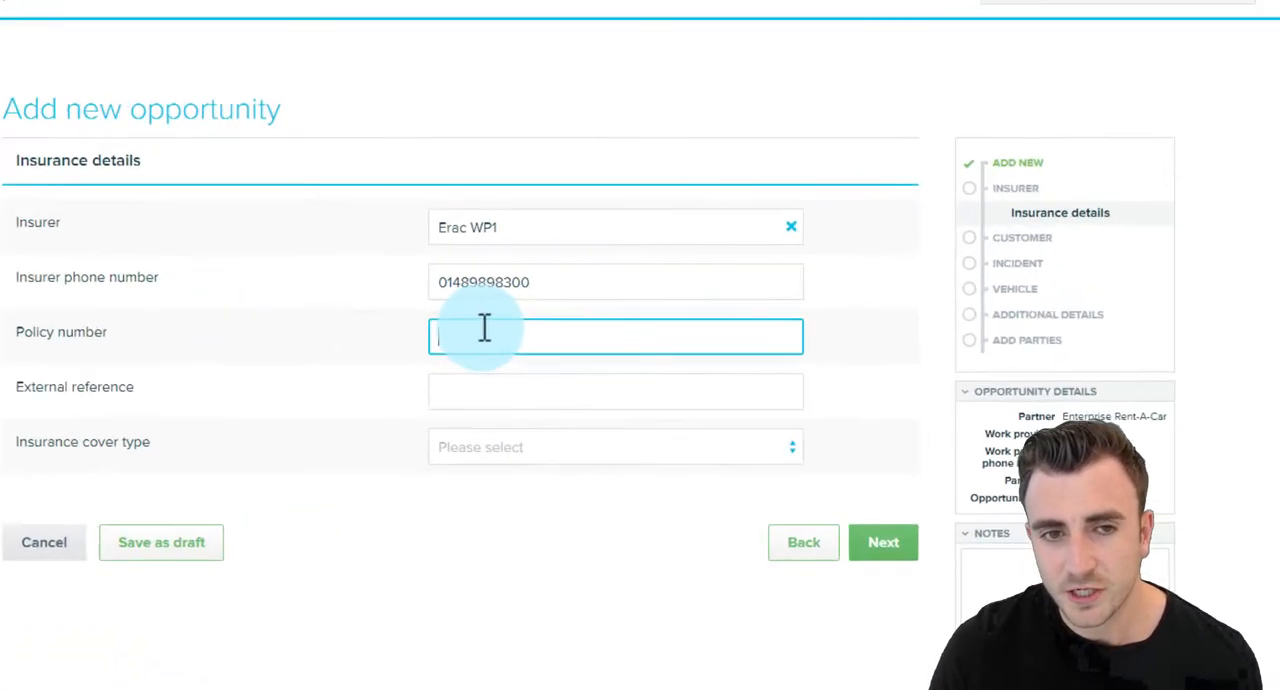
click(274, 359)
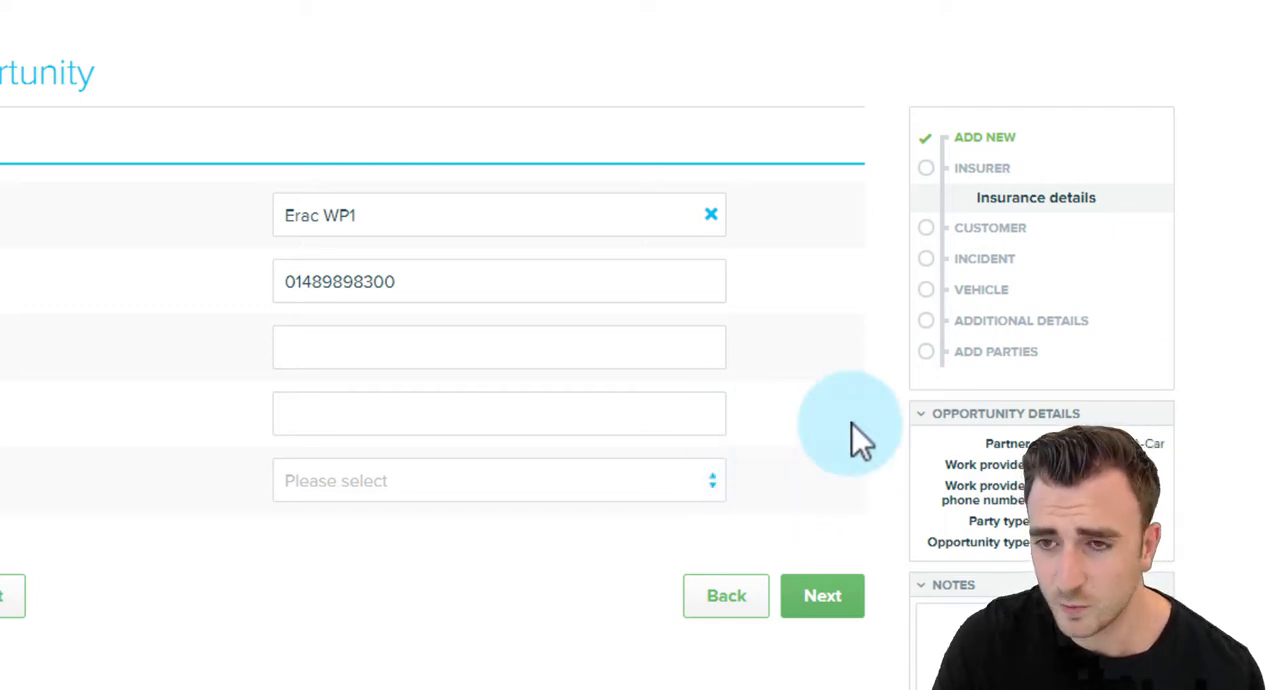
mouse_move(952, 297)
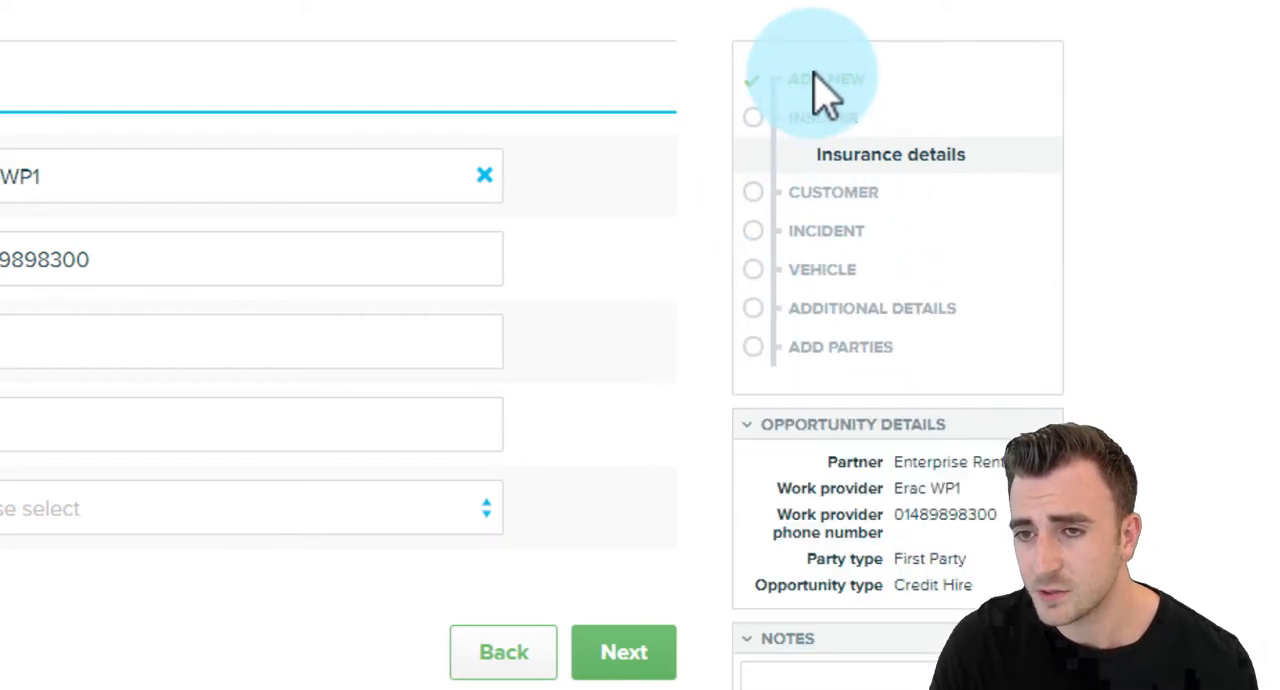
mouse_move(830, 269)
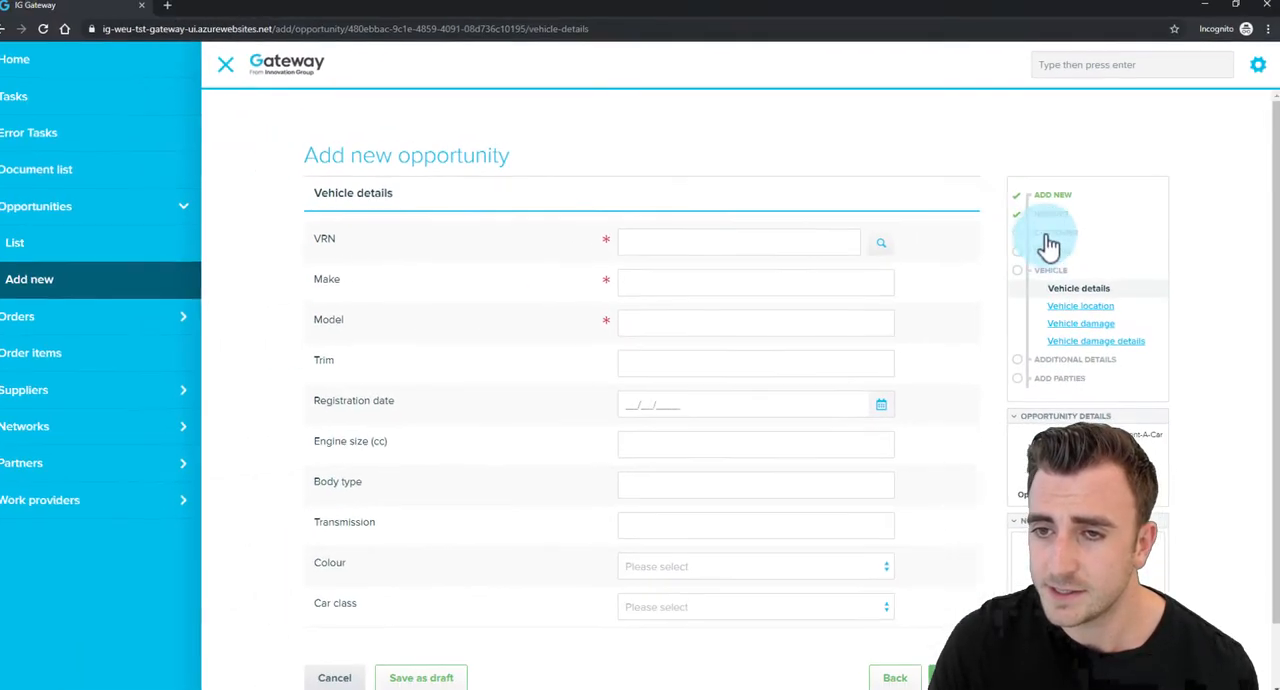
click(908, 186)
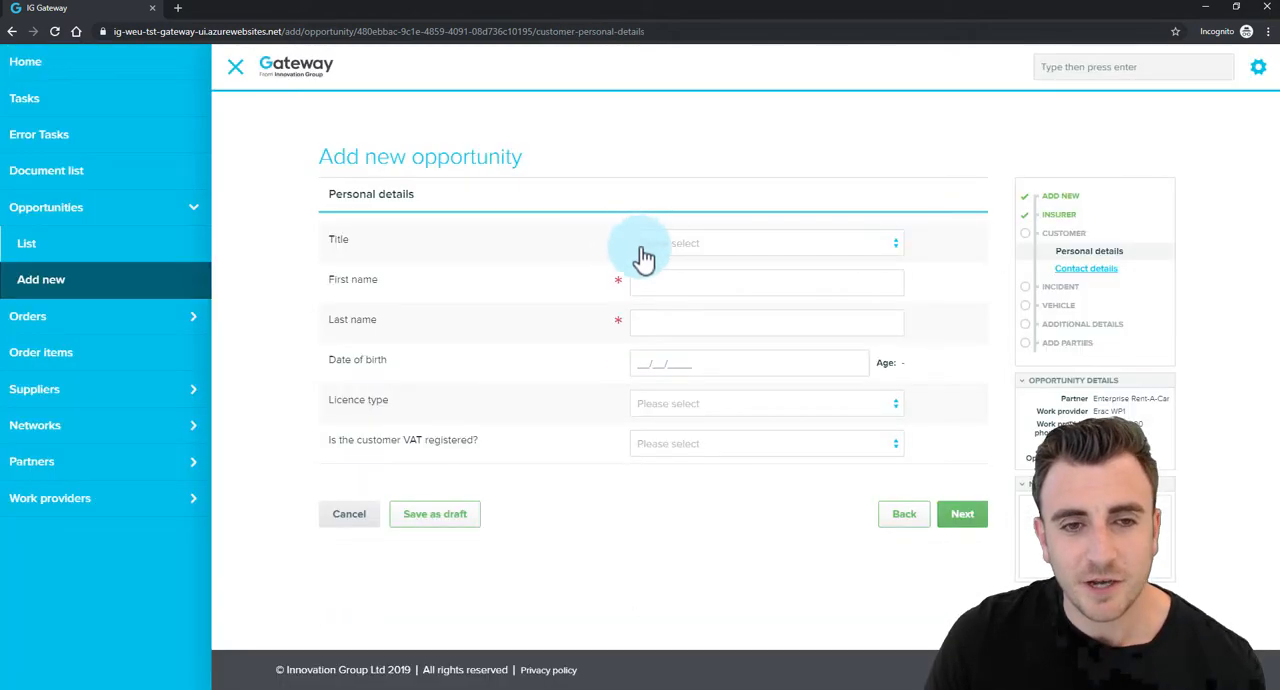
Enter the customer's first and last name in the personal details.
click(619, 270)
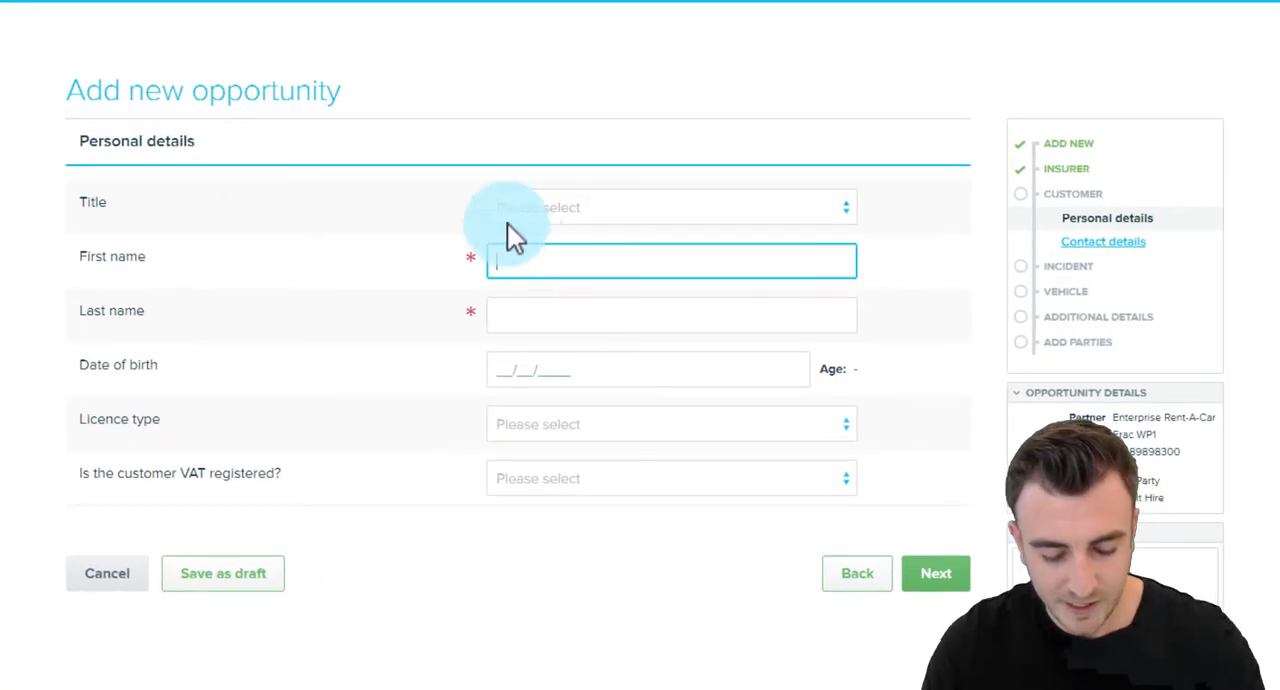
key(Tab)
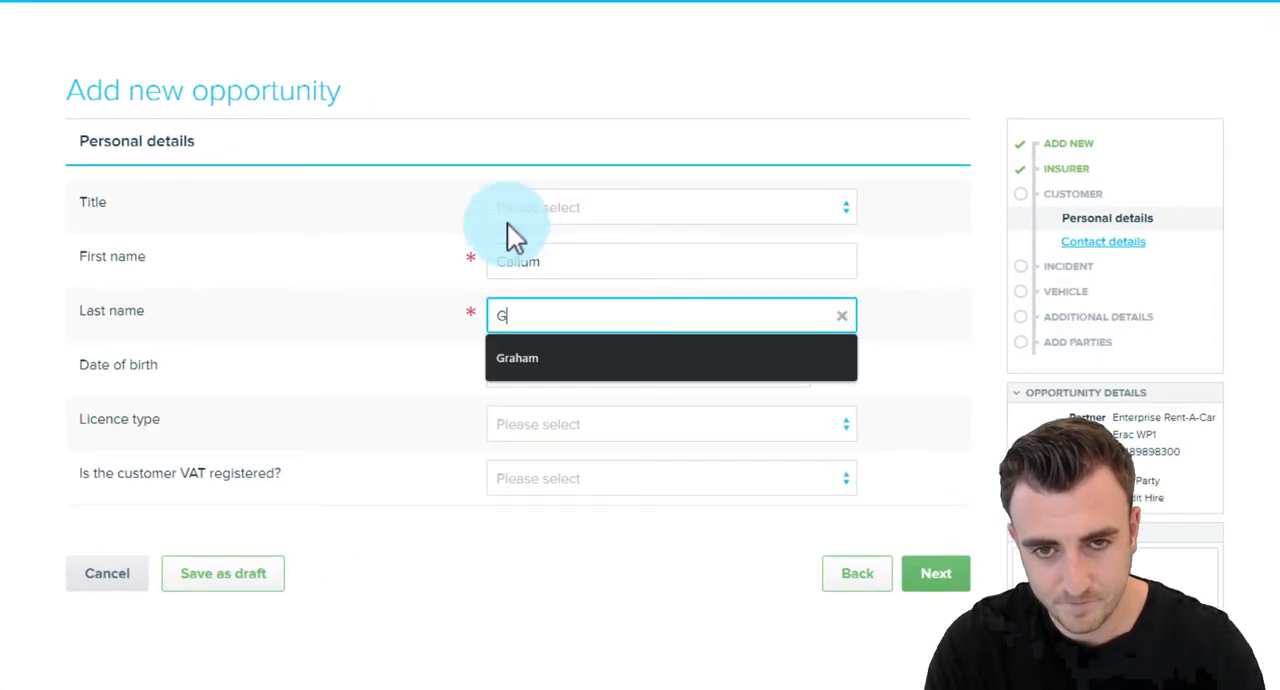
key(Tab)
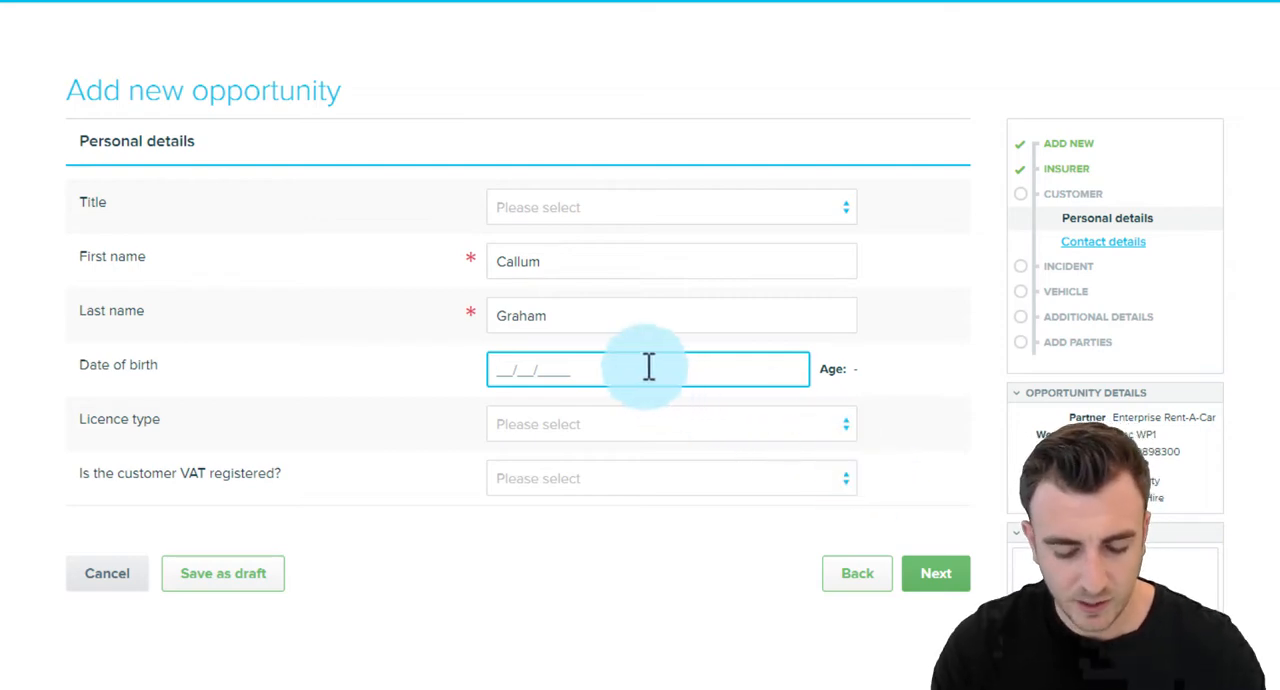
Enter the customer's date of birth and continue to the contact details.
text(01/01)
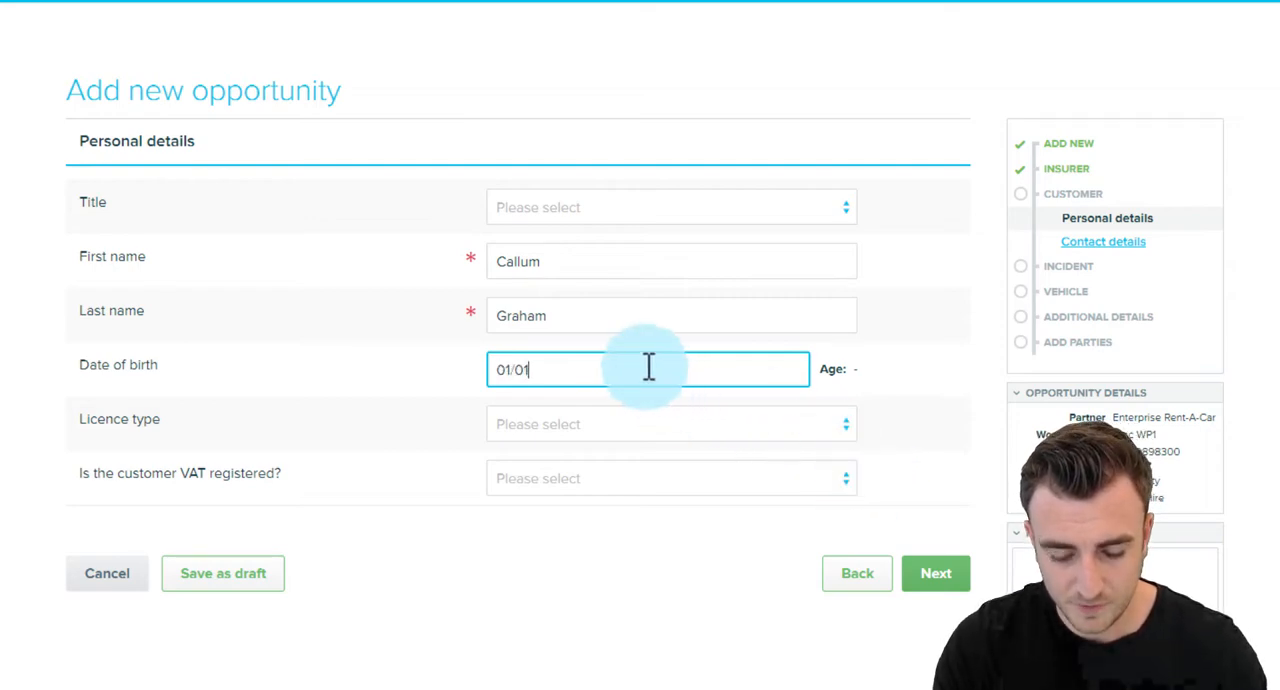
text(/1970)
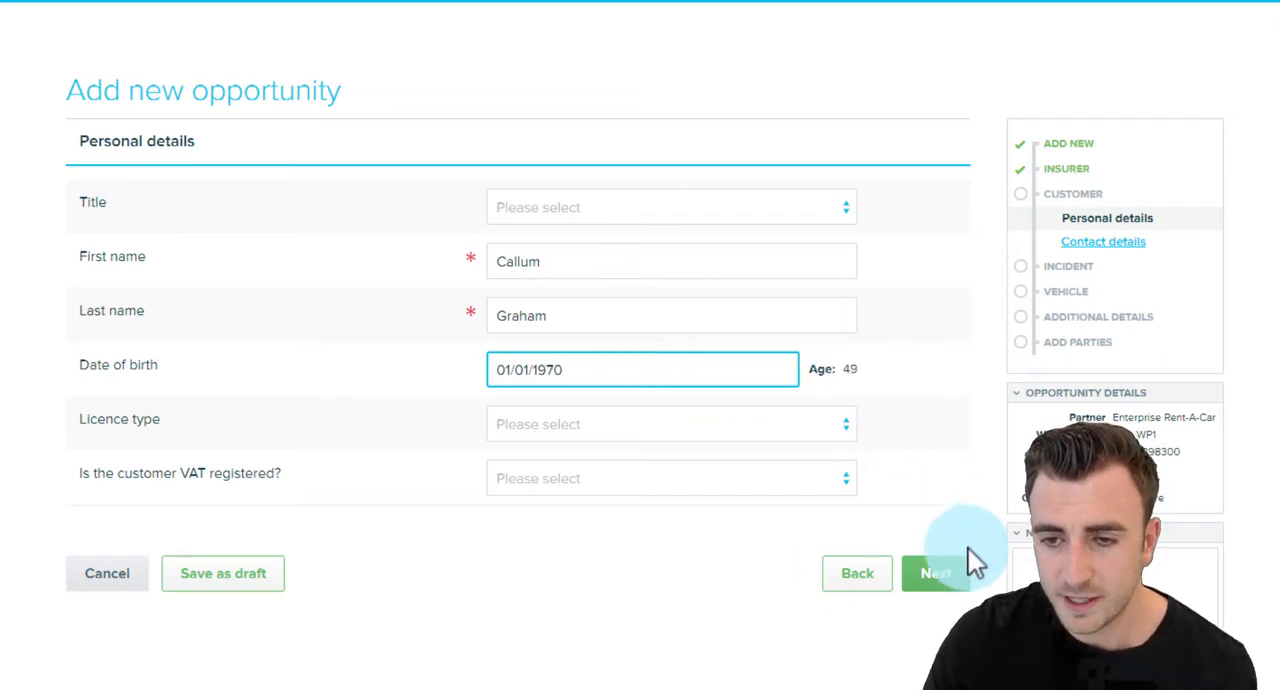
click(955, 585)
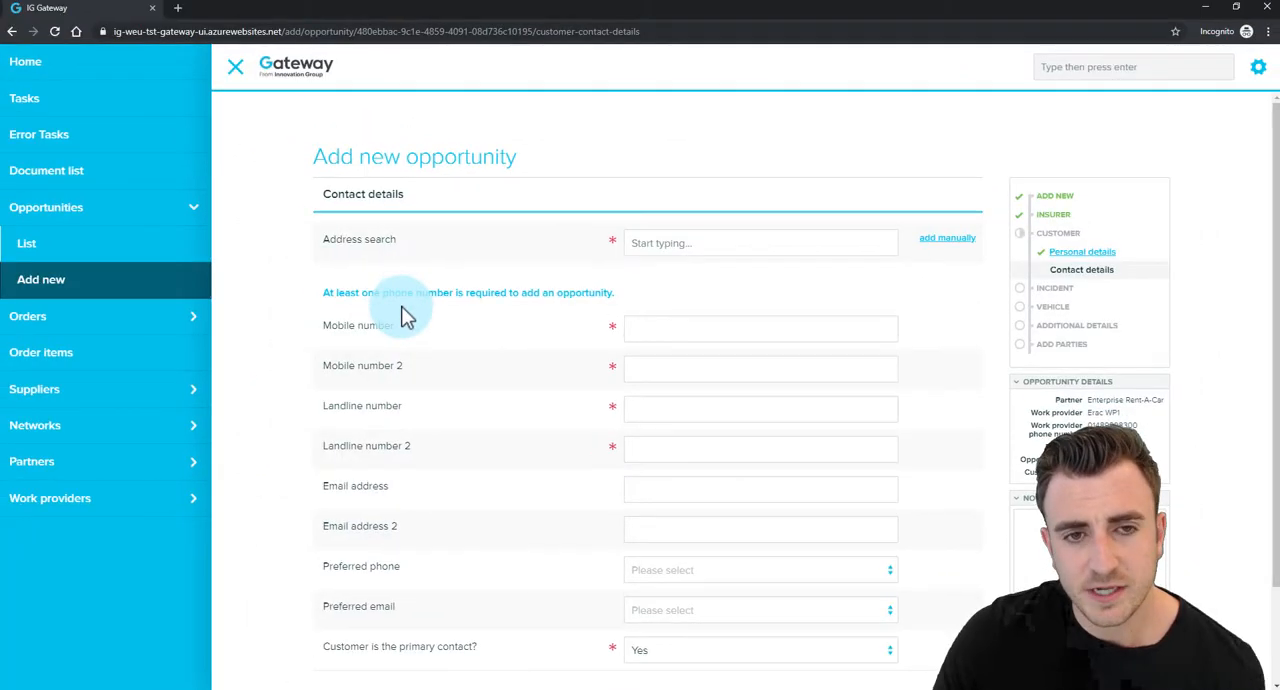
Fill in the customer's address by searching for its house number and choosing the first suggested match.
scroll(404, 366, down, 2)
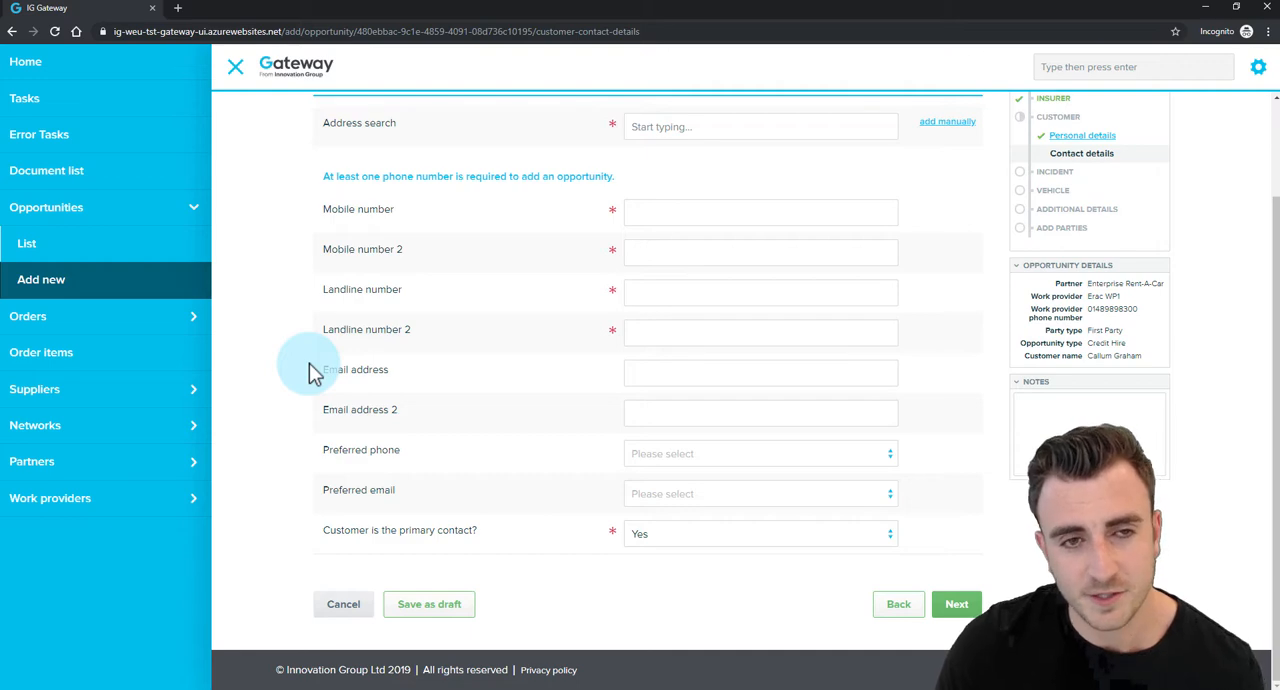
scroll(408, 368, up, 2)
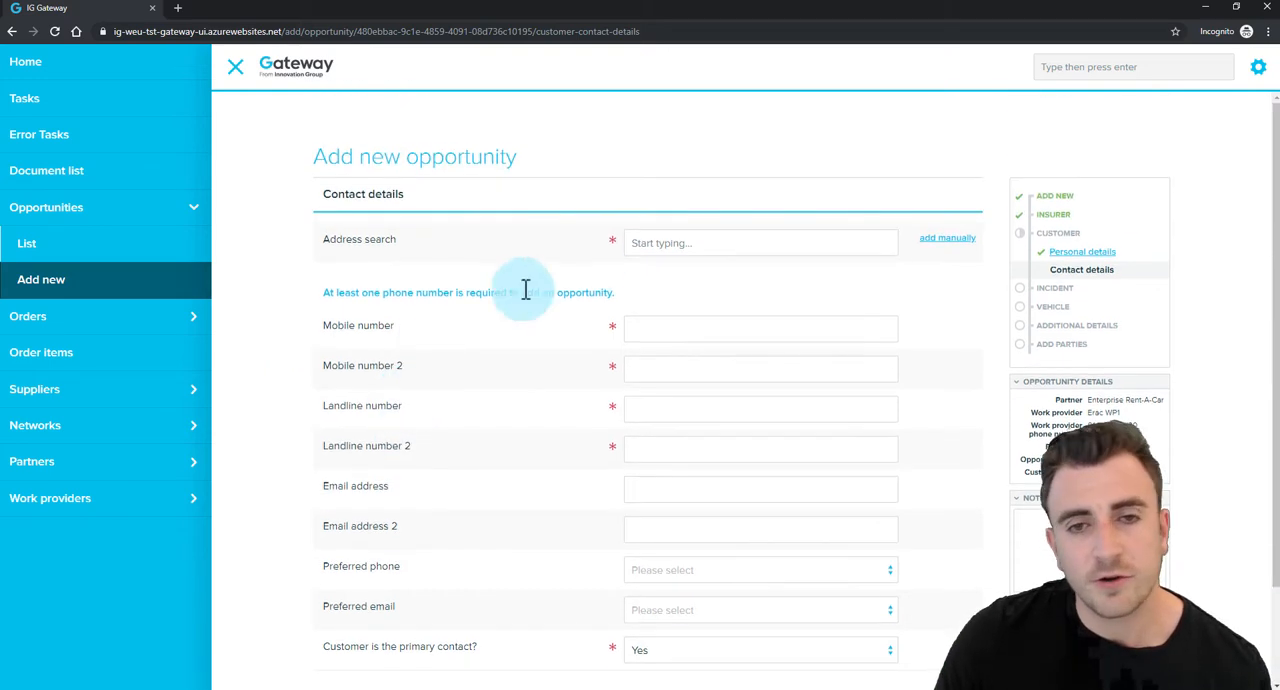
click(670, 240)
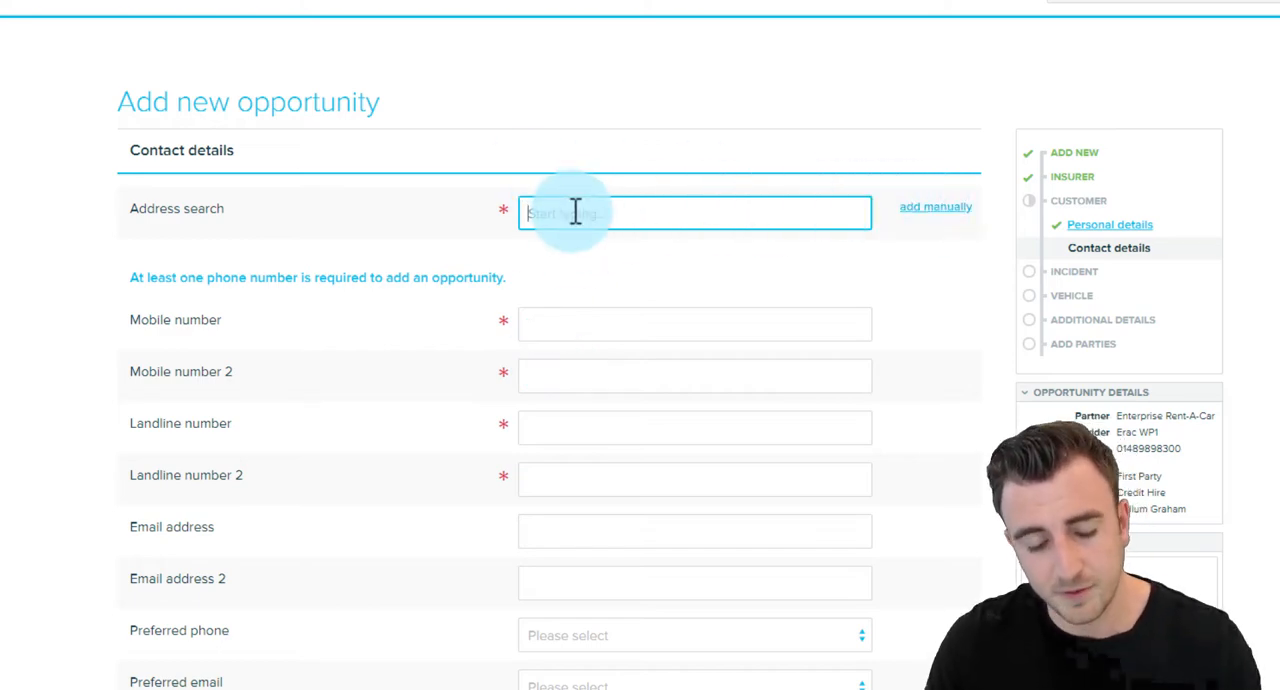
text(123)
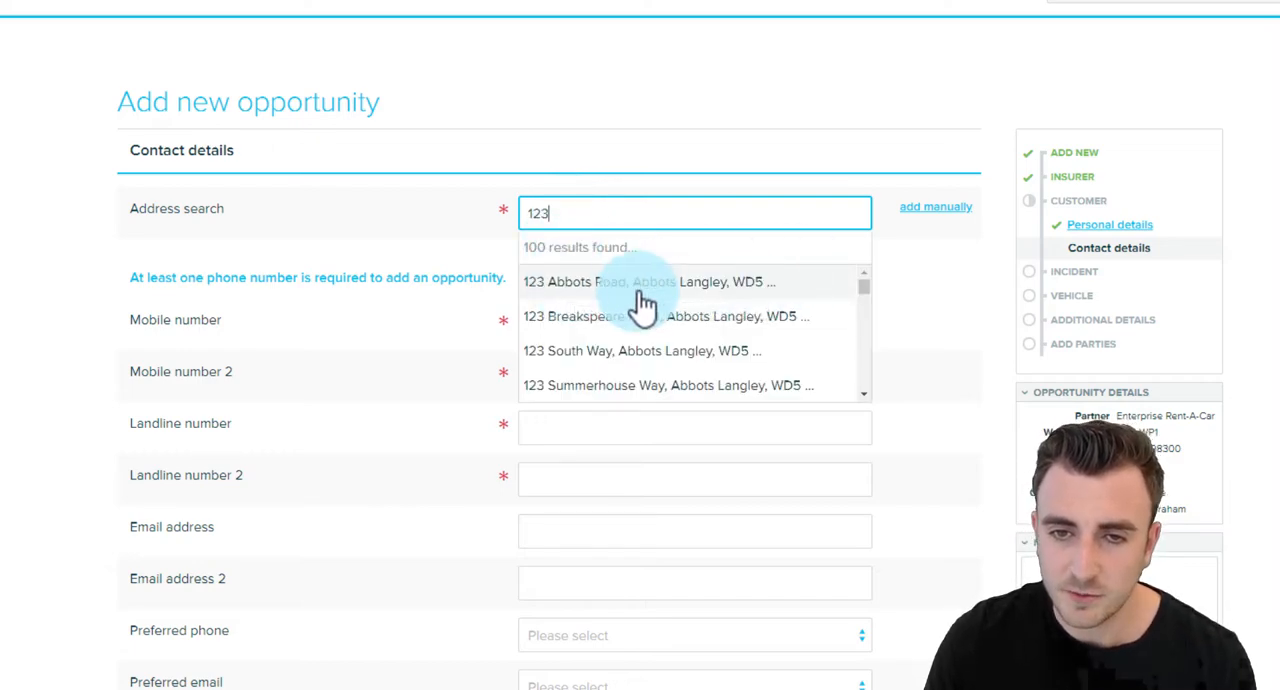
click(624, 288)
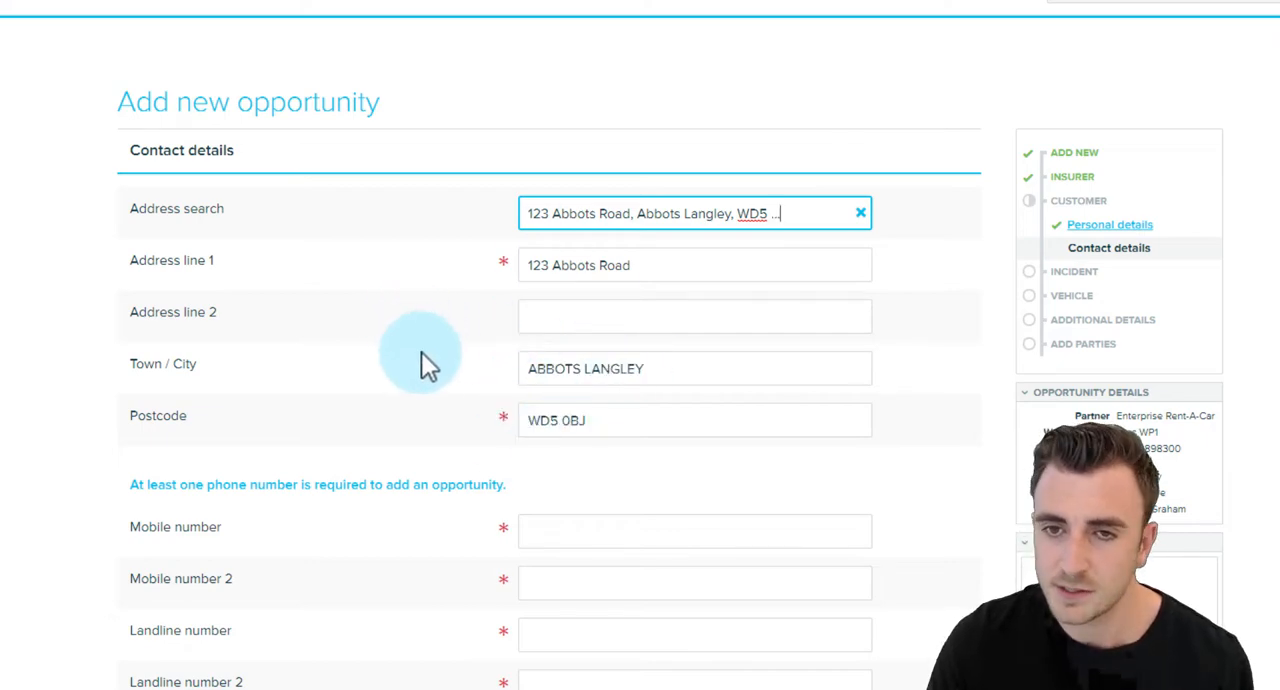
Enter the customer's mobile number in the contact details, leaving the second mobile number empty.
scroll(424, 369, down, 3)
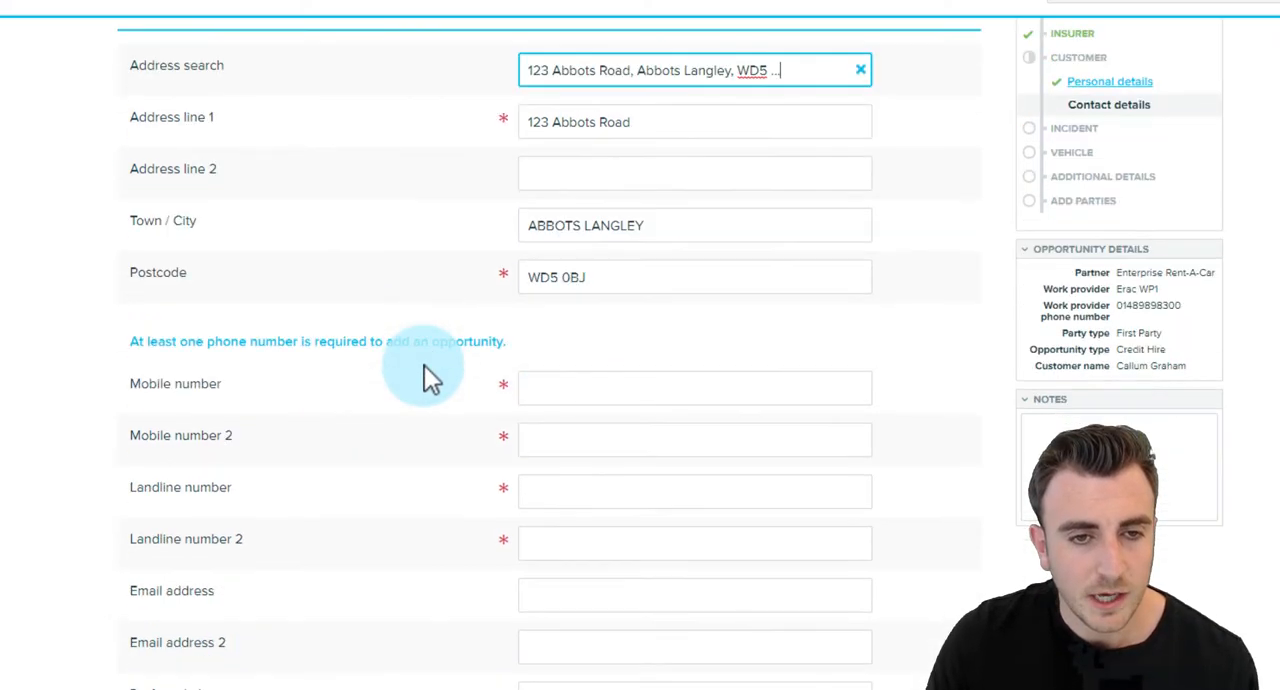
click(560, 242)
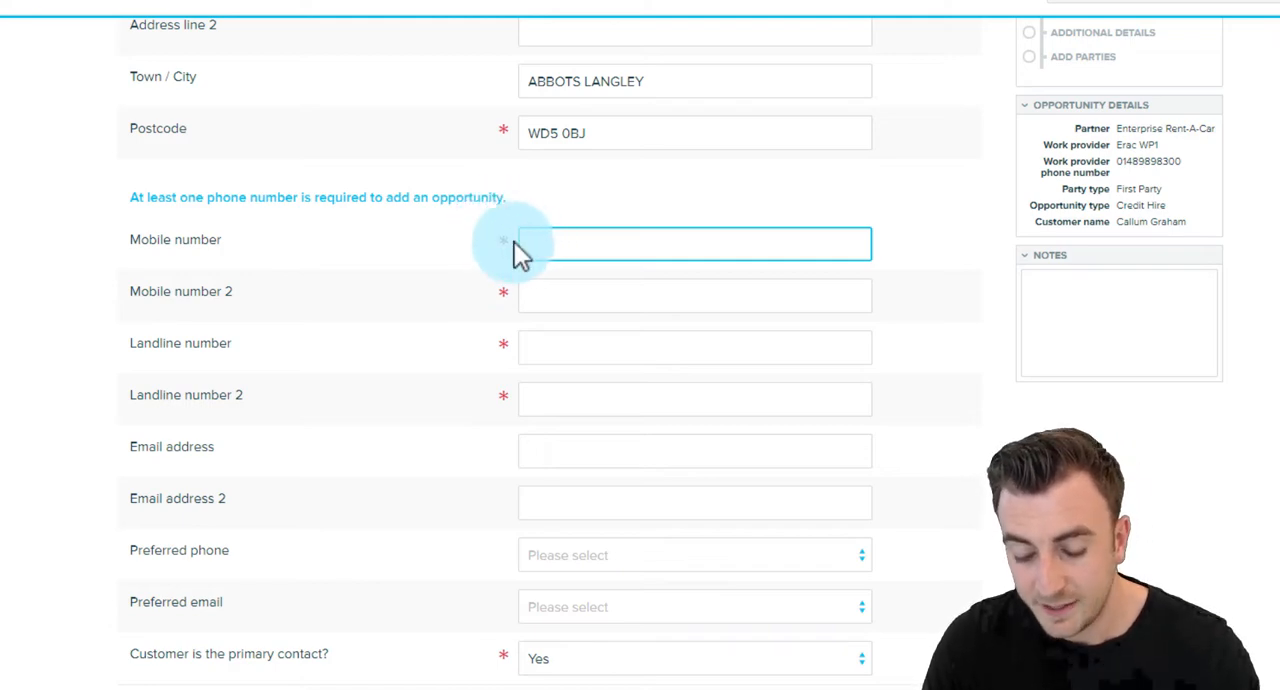
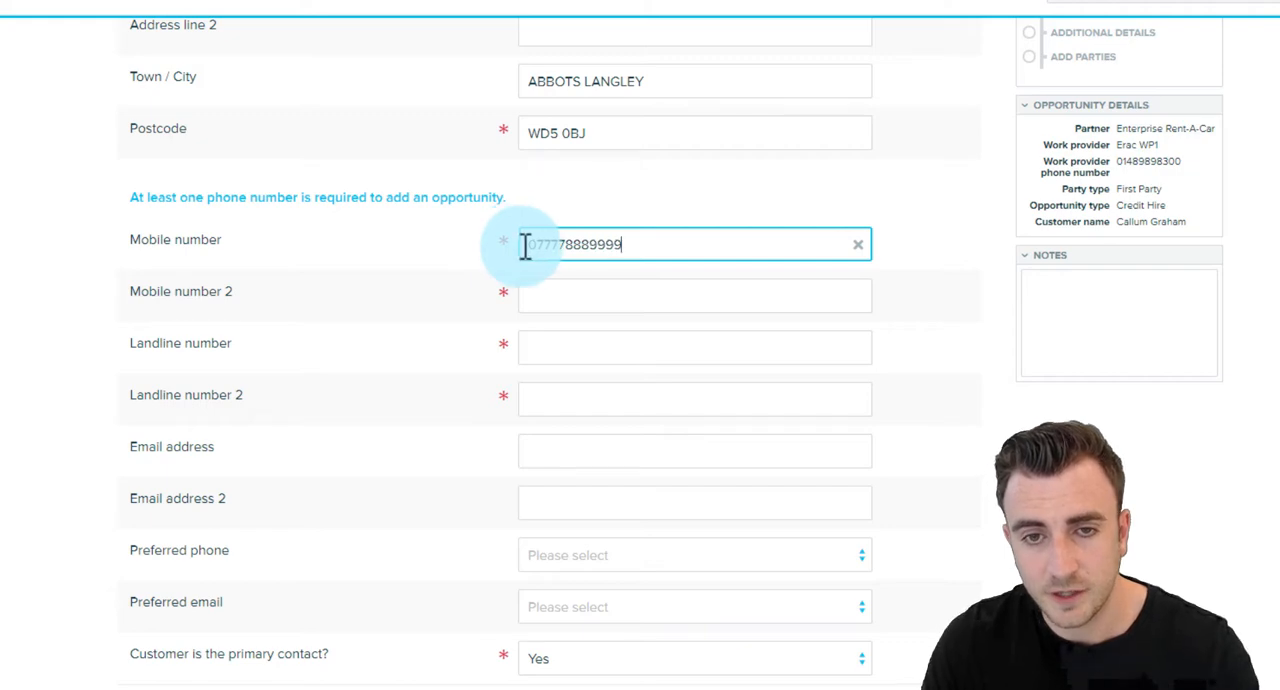
click(497, 293)
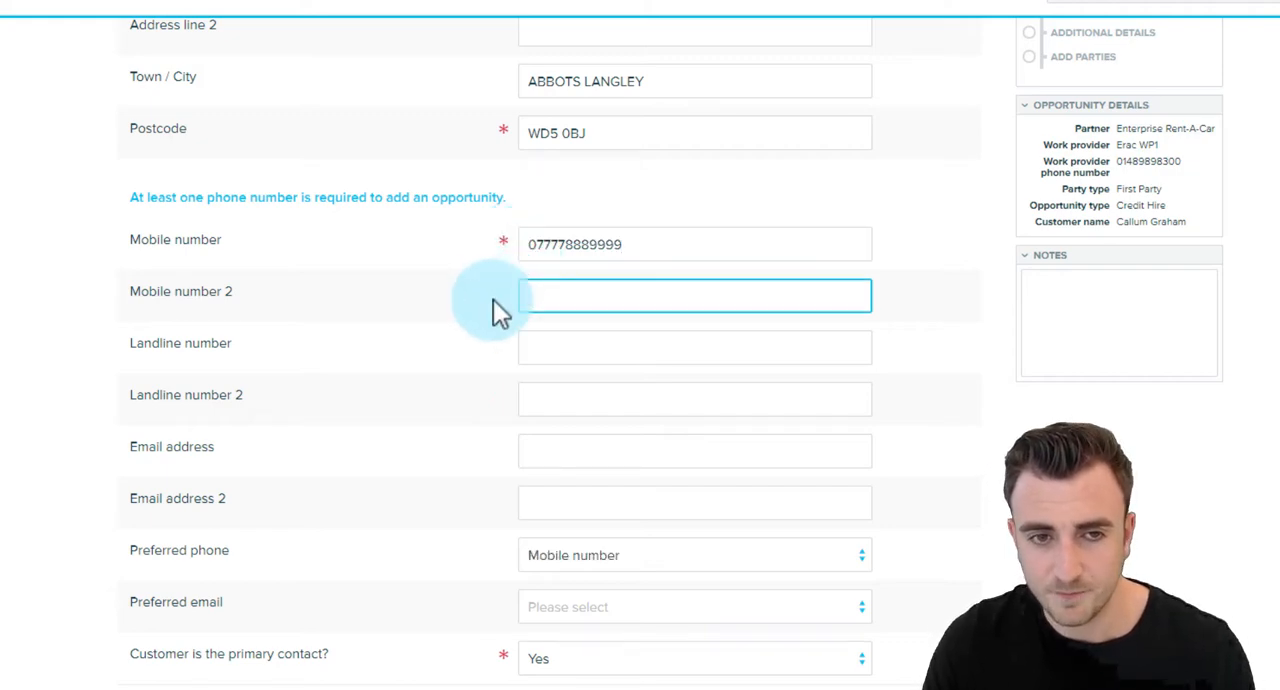
click(490, 300)
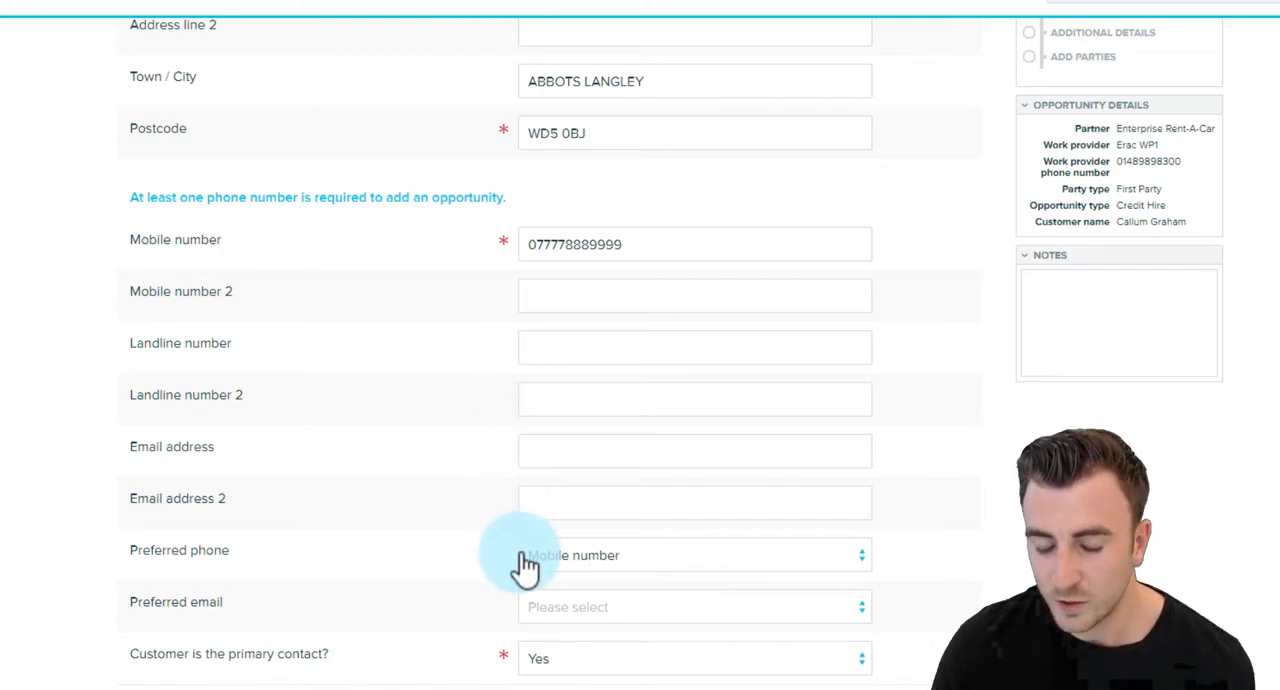
click(567, 618)
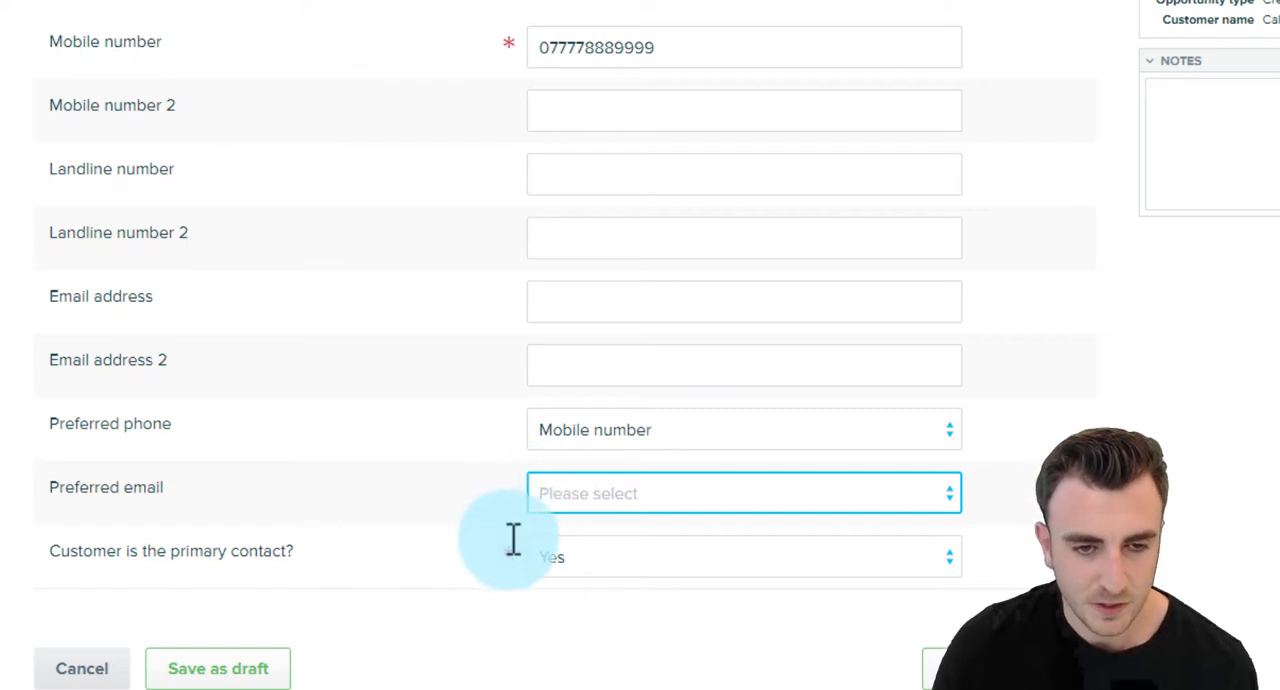
click(396, 503)
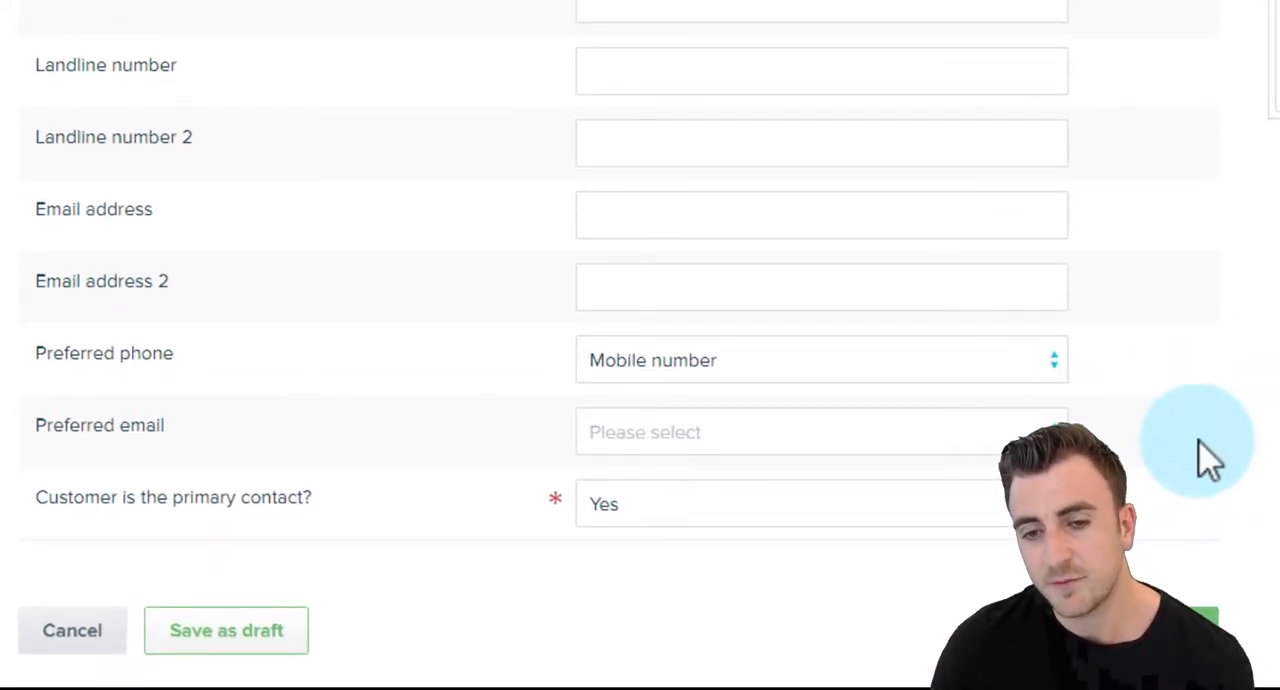
scroll(1200, 458, up, 2)
scroll(1192, 464, down, 2)
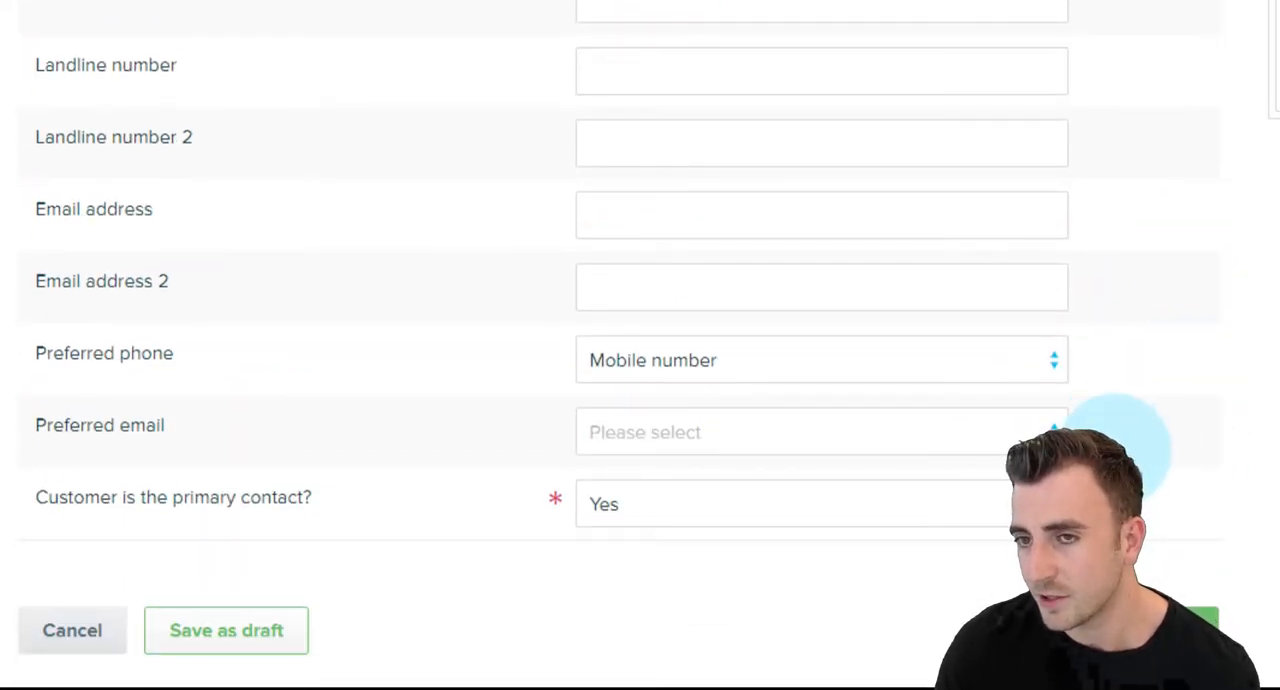
scroll(1120, 442, up, 2)
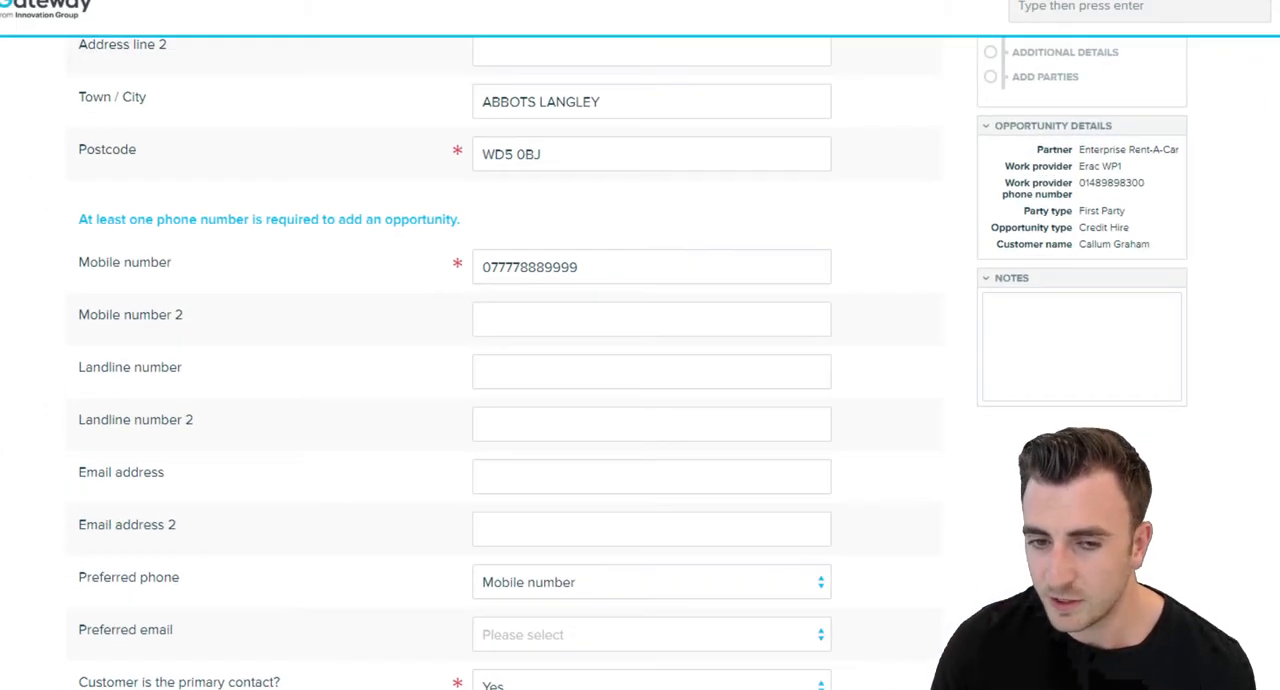
Continue to the incident details and set the incident date to 10/09/2019 and the time to 10:00.
click(936, 676)
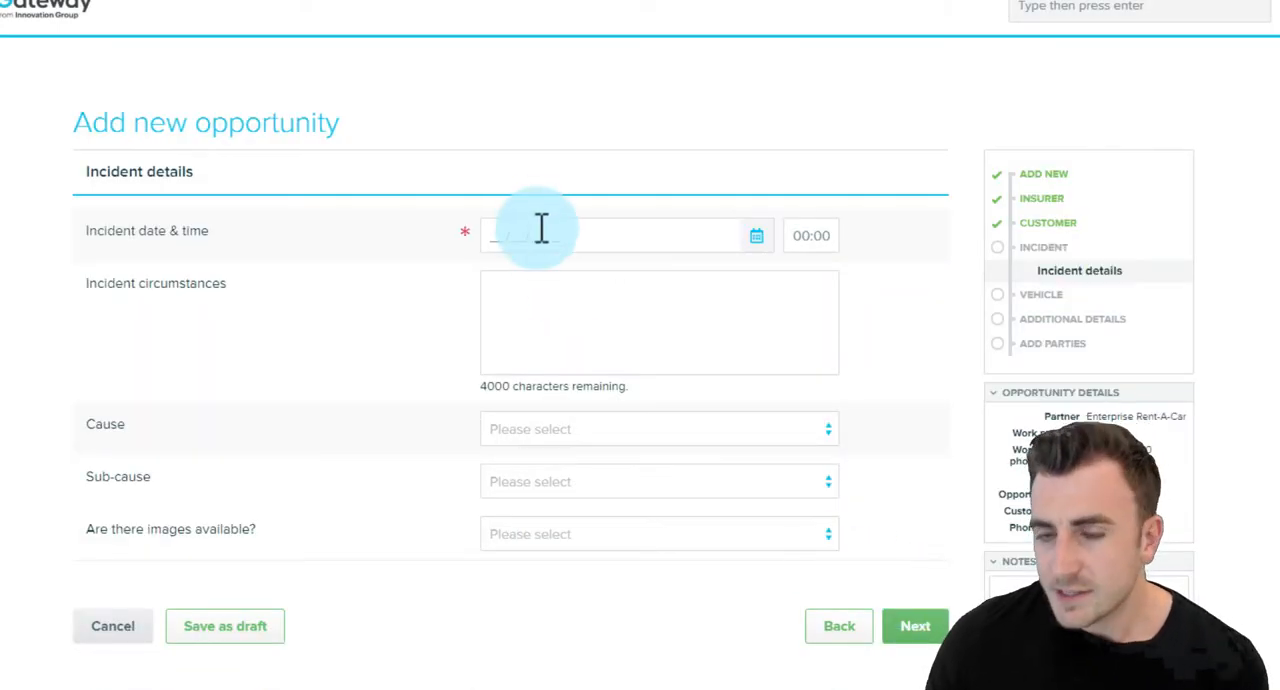
click(541, 229)
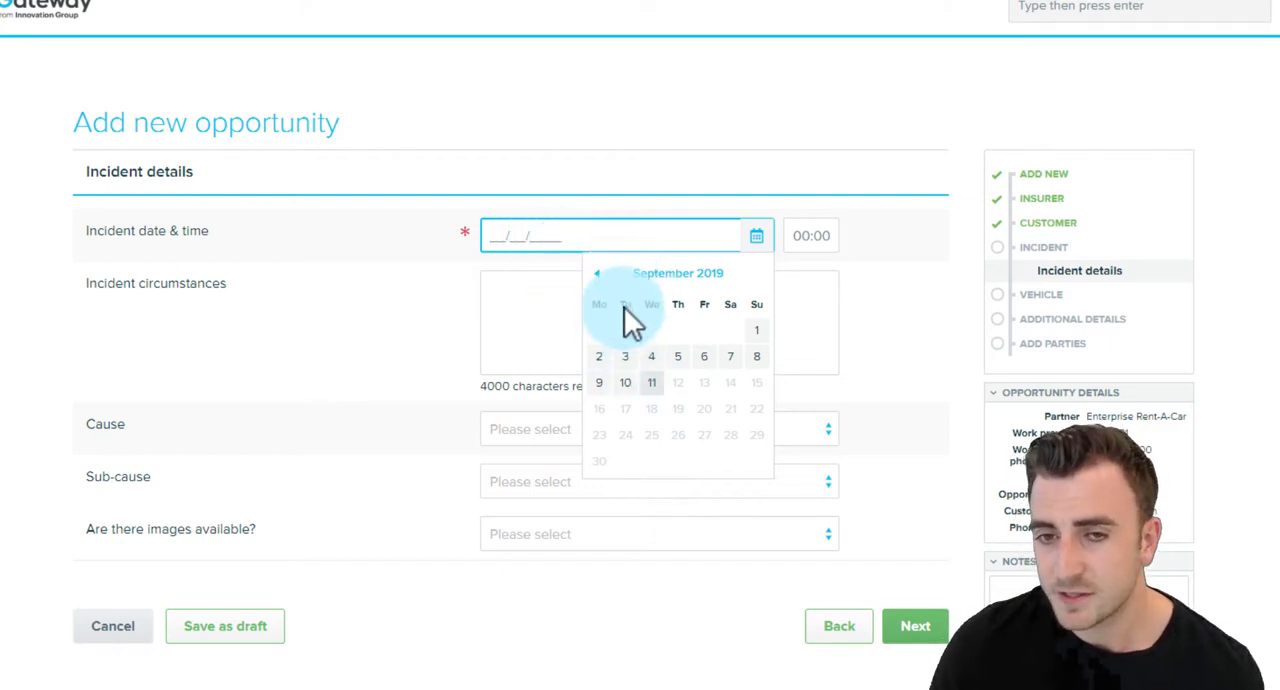
click(631, 400)
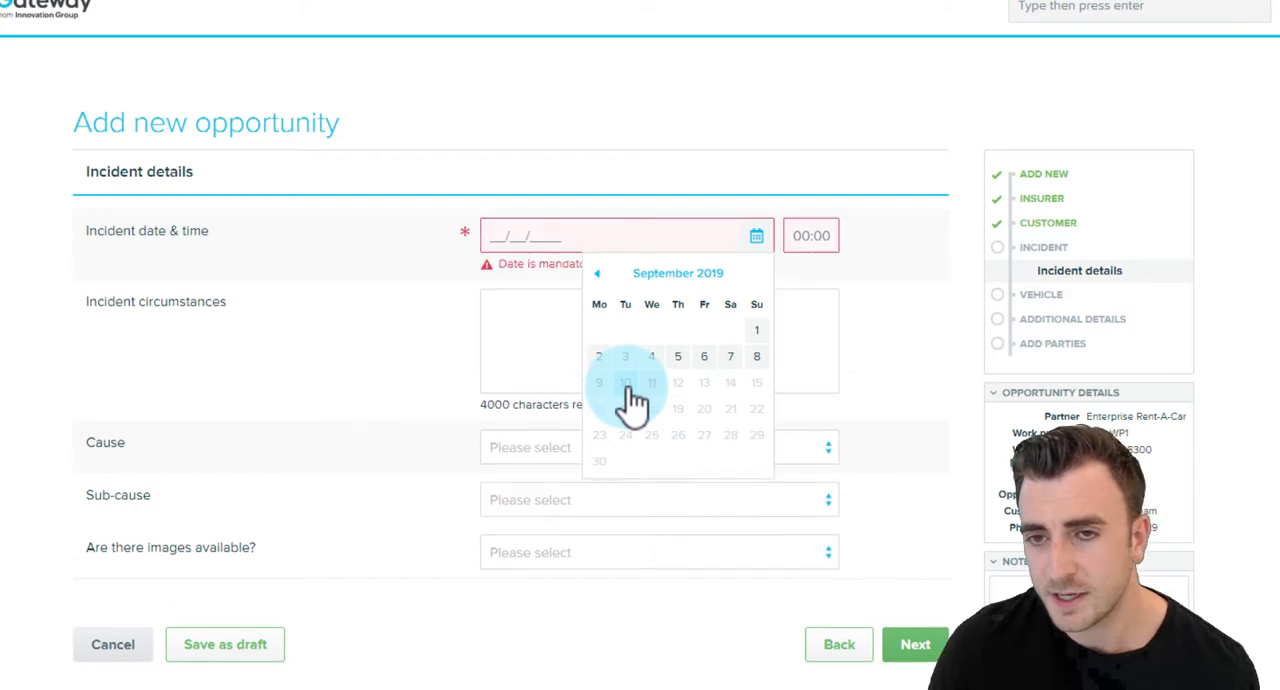
click(790, 251)
text(10:0)
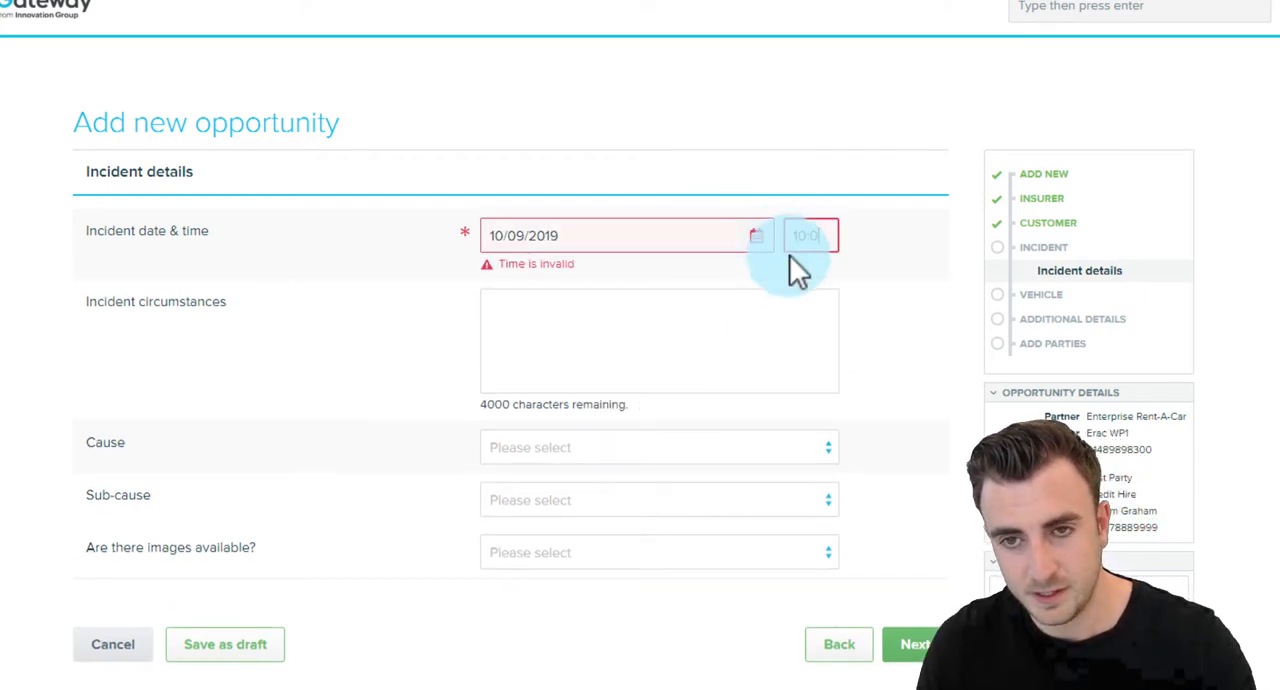
text(0)
click(366, 276)
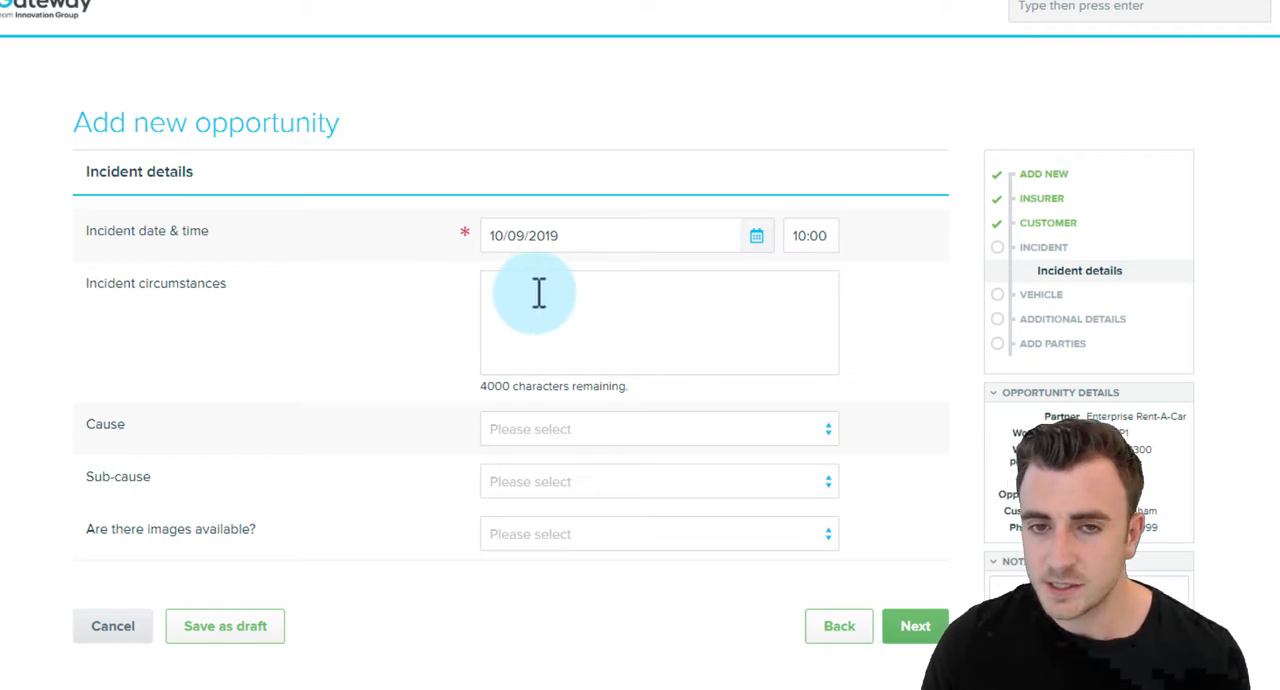
Describe the incident circumstances as "Hit in rear" and set the cause to Insured vehicle struck in rear by TP vehicle.
click(577, 330)
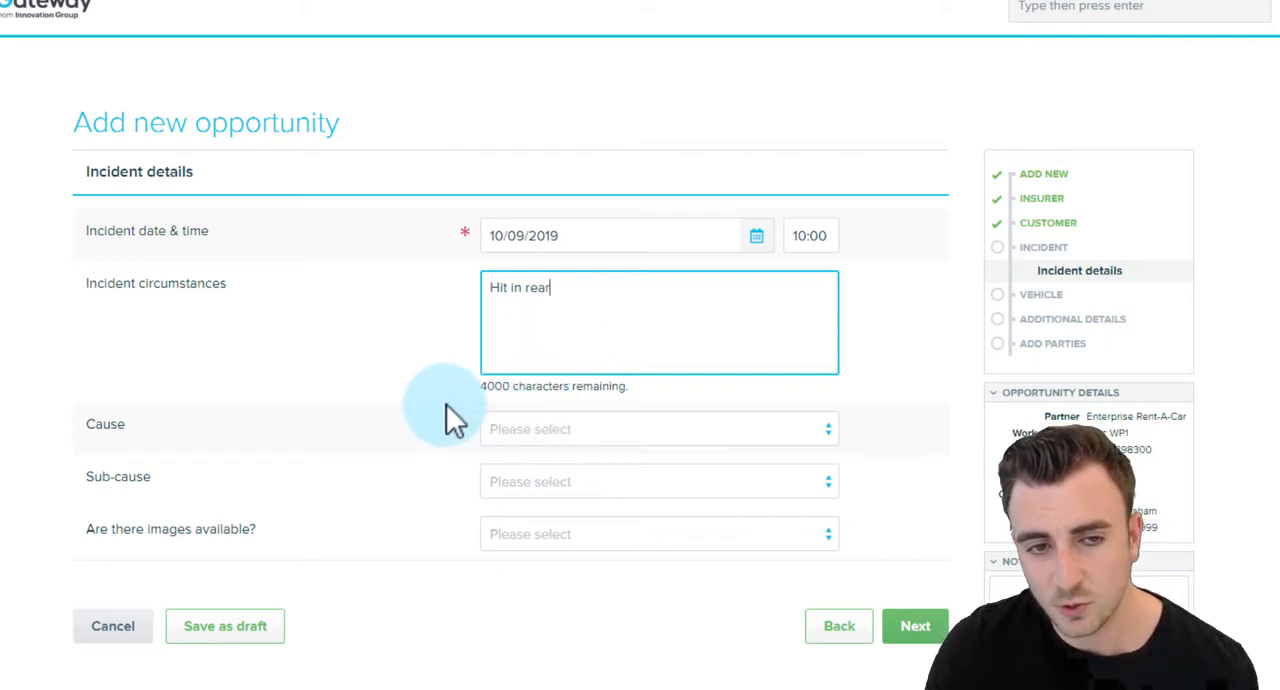
click(515, 438)
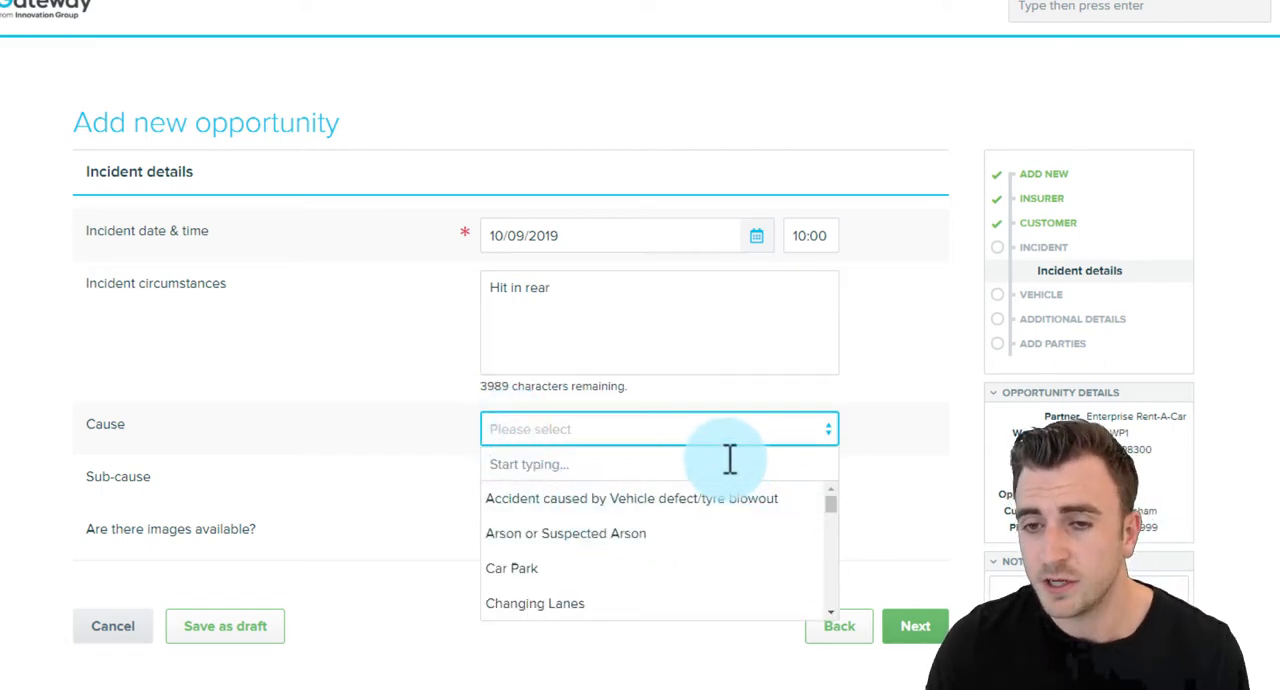
drag(829, 496, 794, 503)
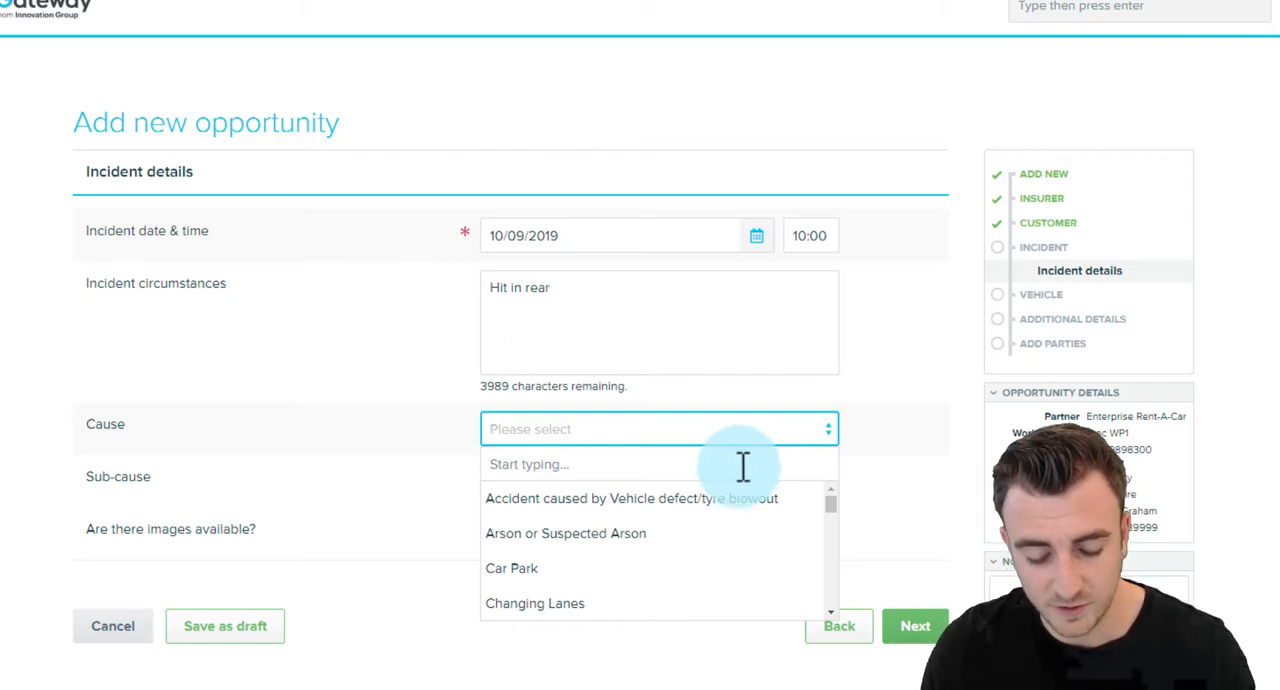
text(rear)
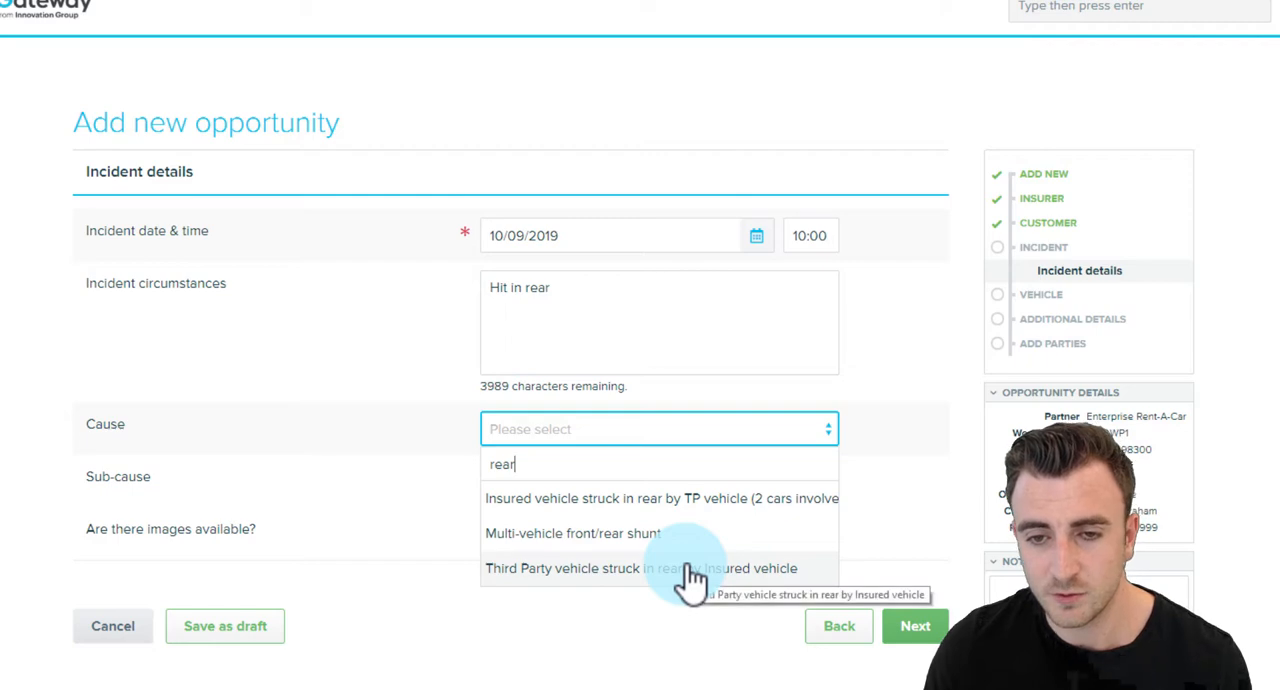
click(690, 498)
Set the sub-cause to Insured vehicle stationary and continue to the vehicle details.
click(678, 492)
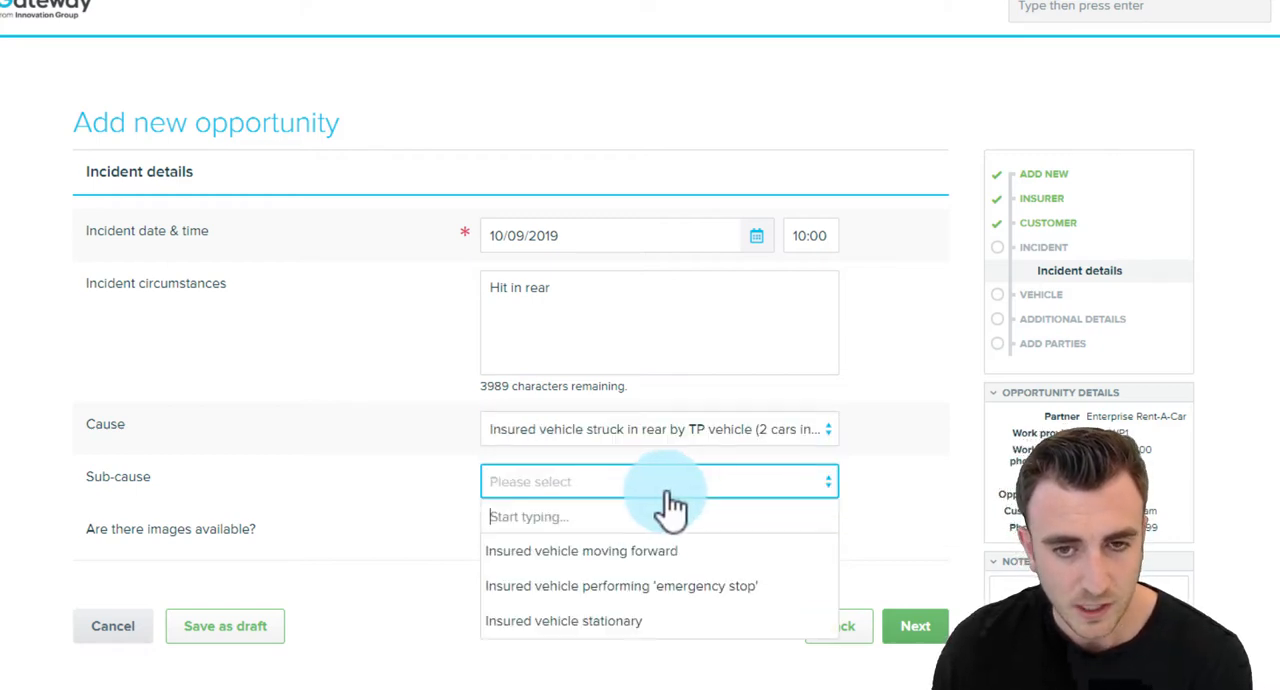
click(584, 622)
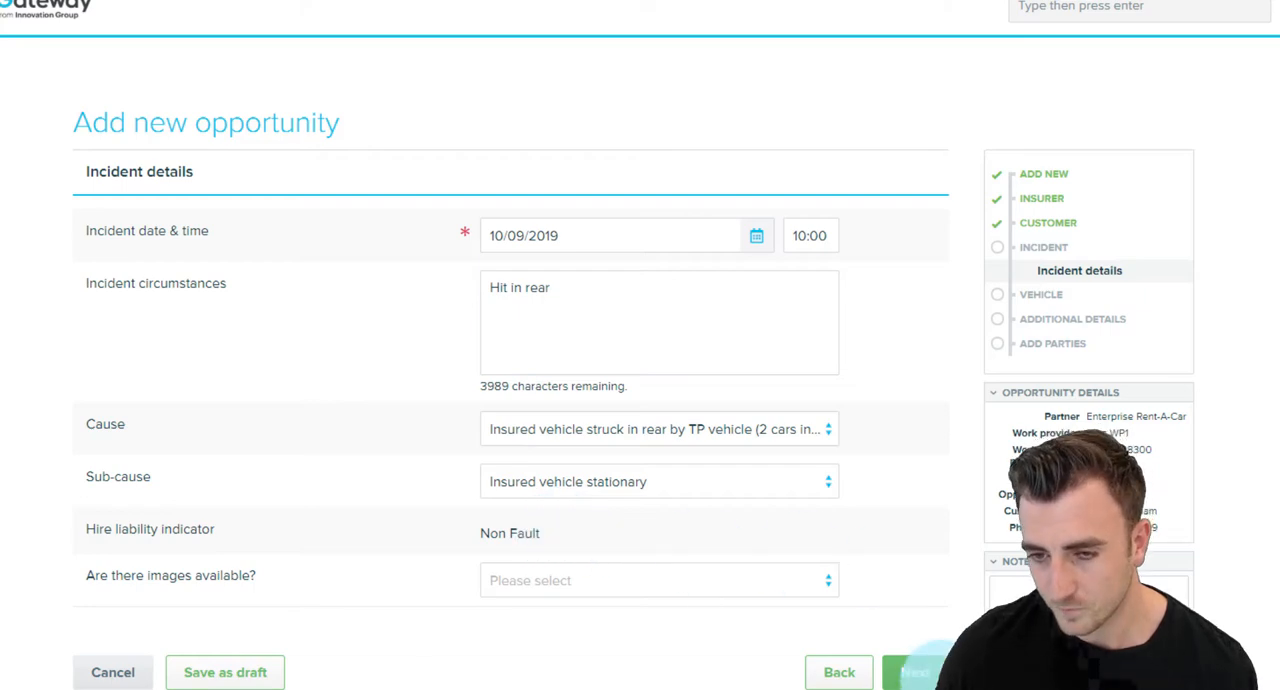
click(912, 670)
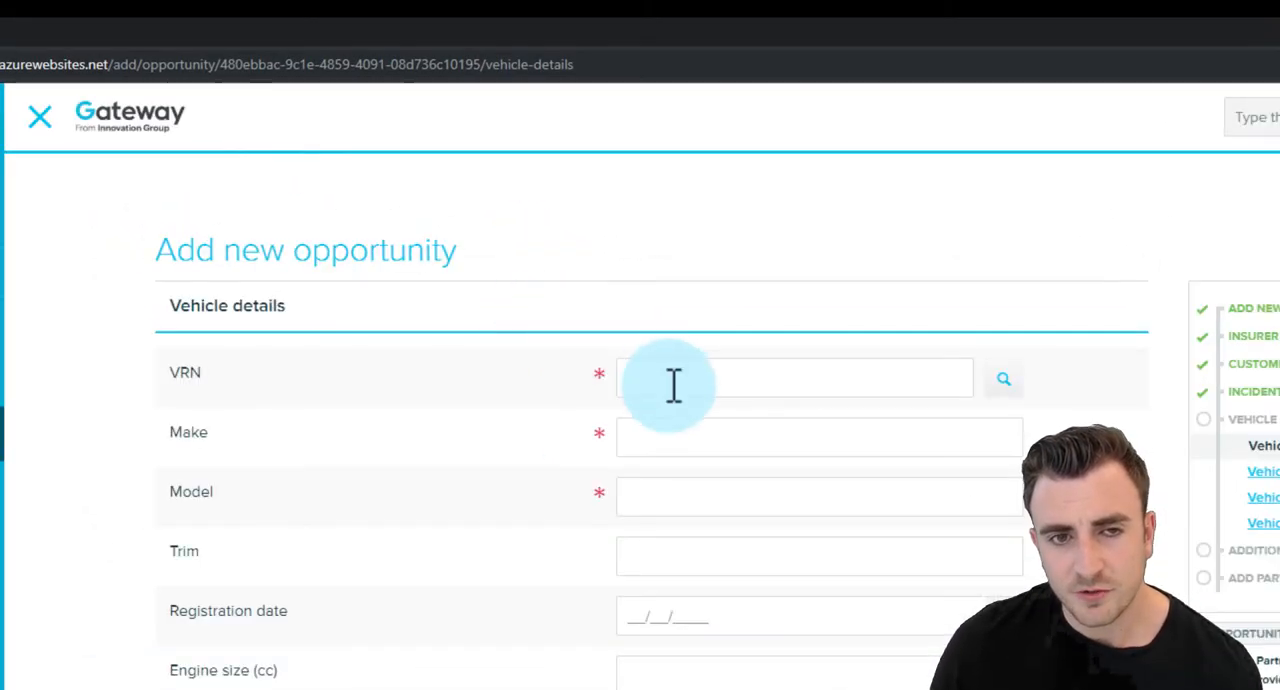
click(674, 386)
click(570, 366)
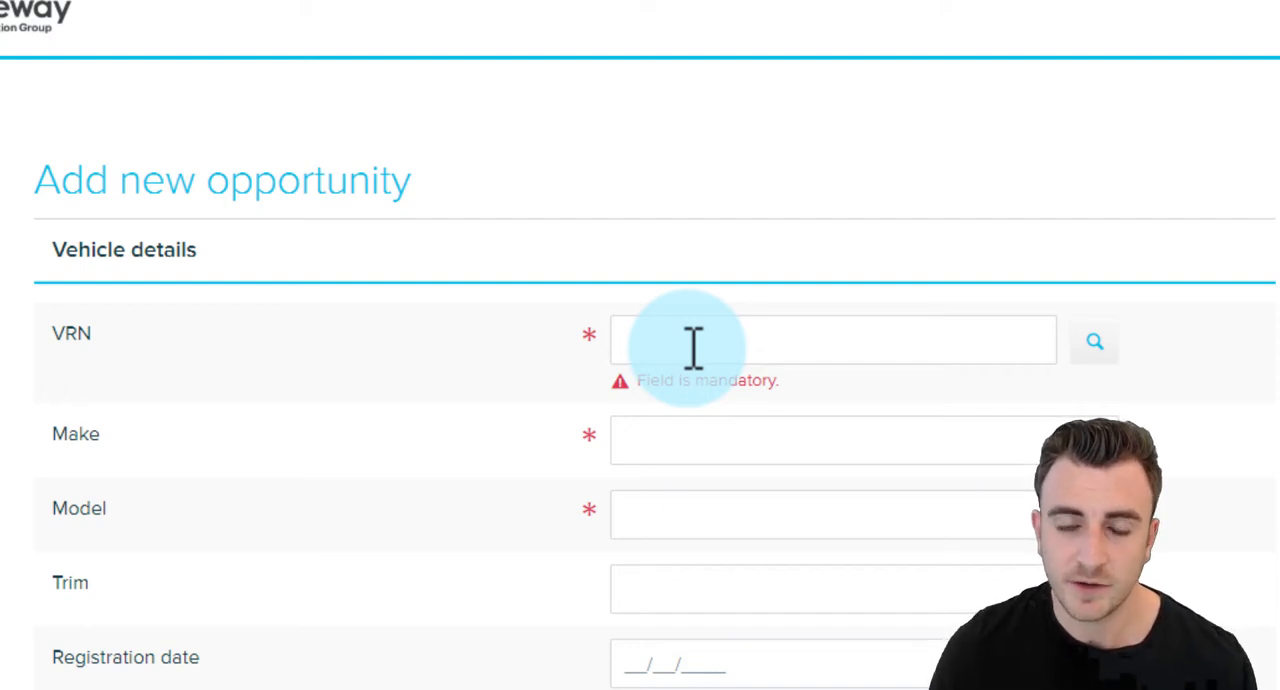
click(693, 348)
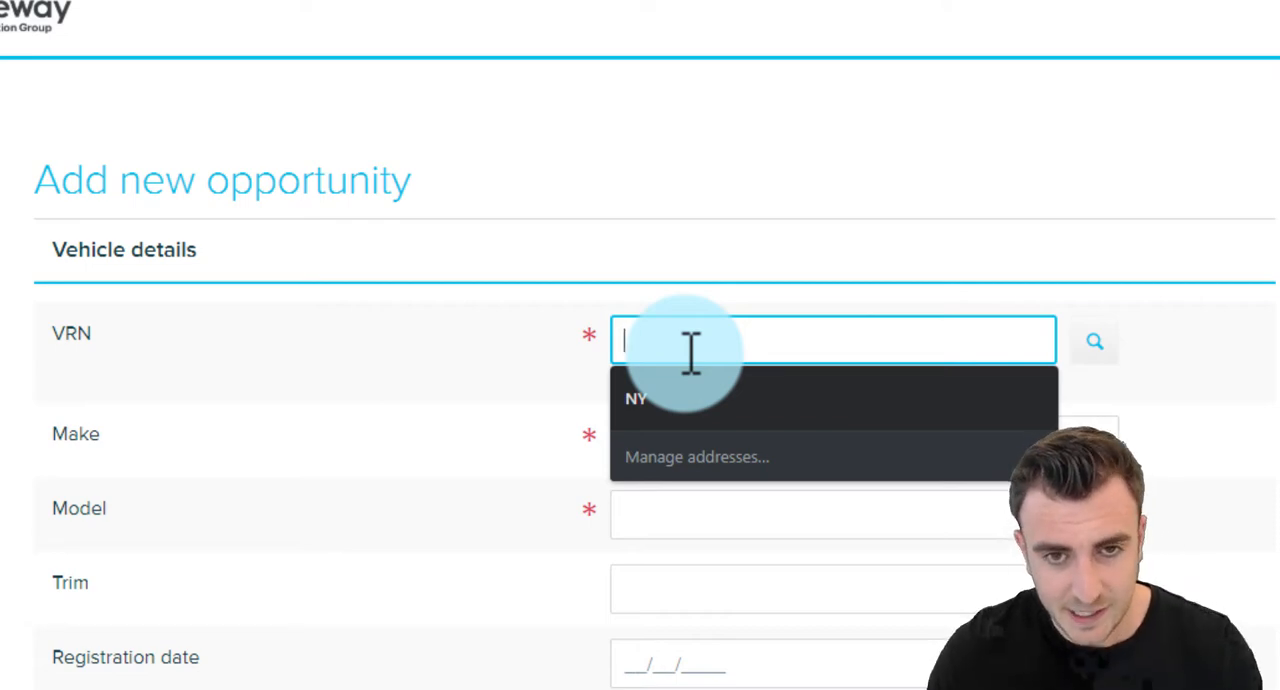
click(572, 328)
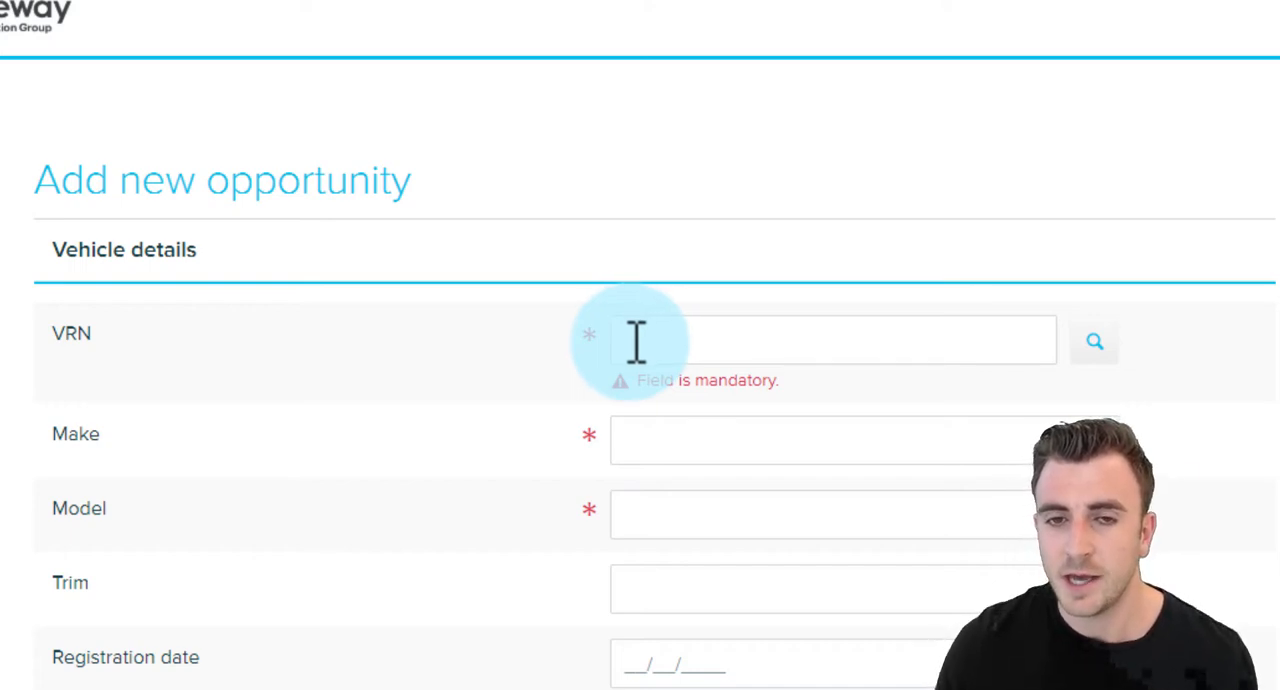
click(636, 342)
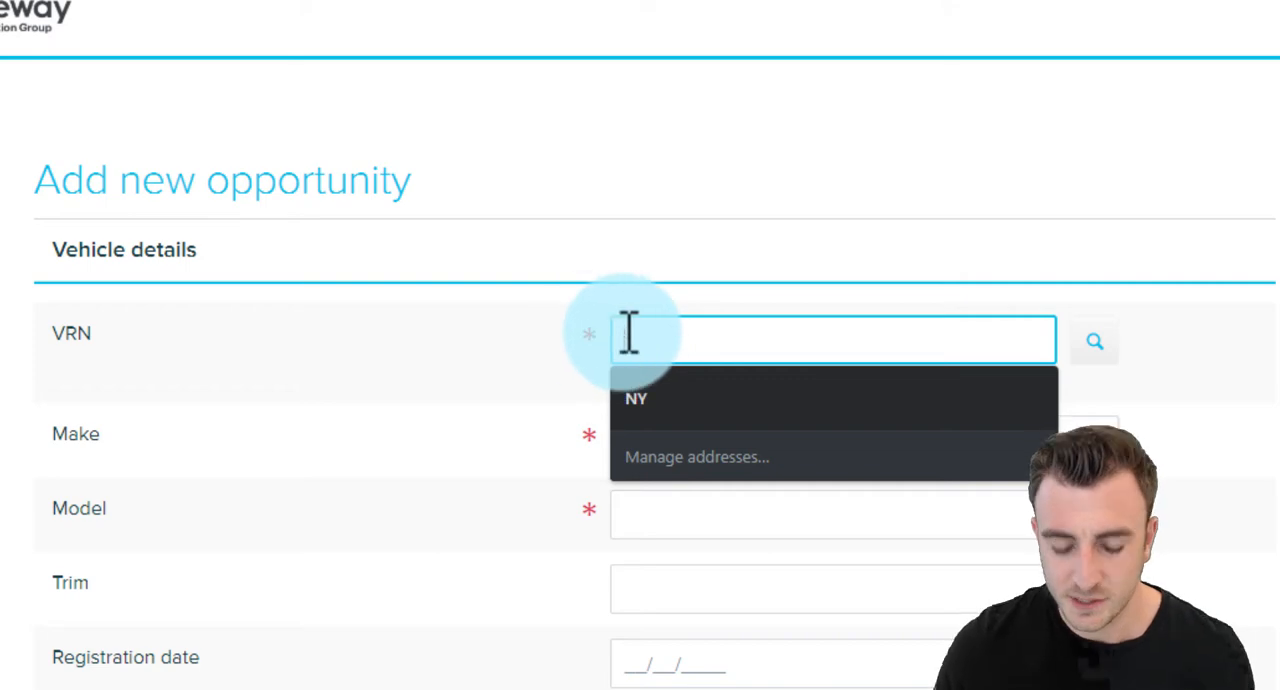
text(T99CEY)
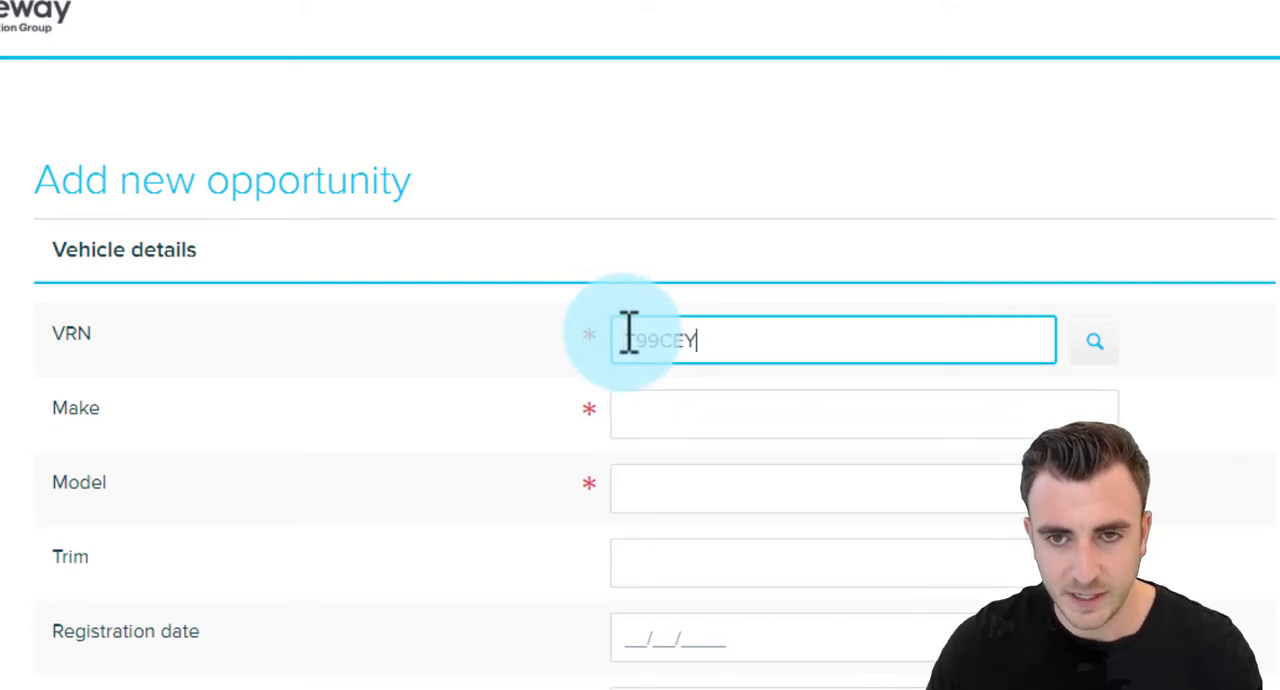
key(Tab)
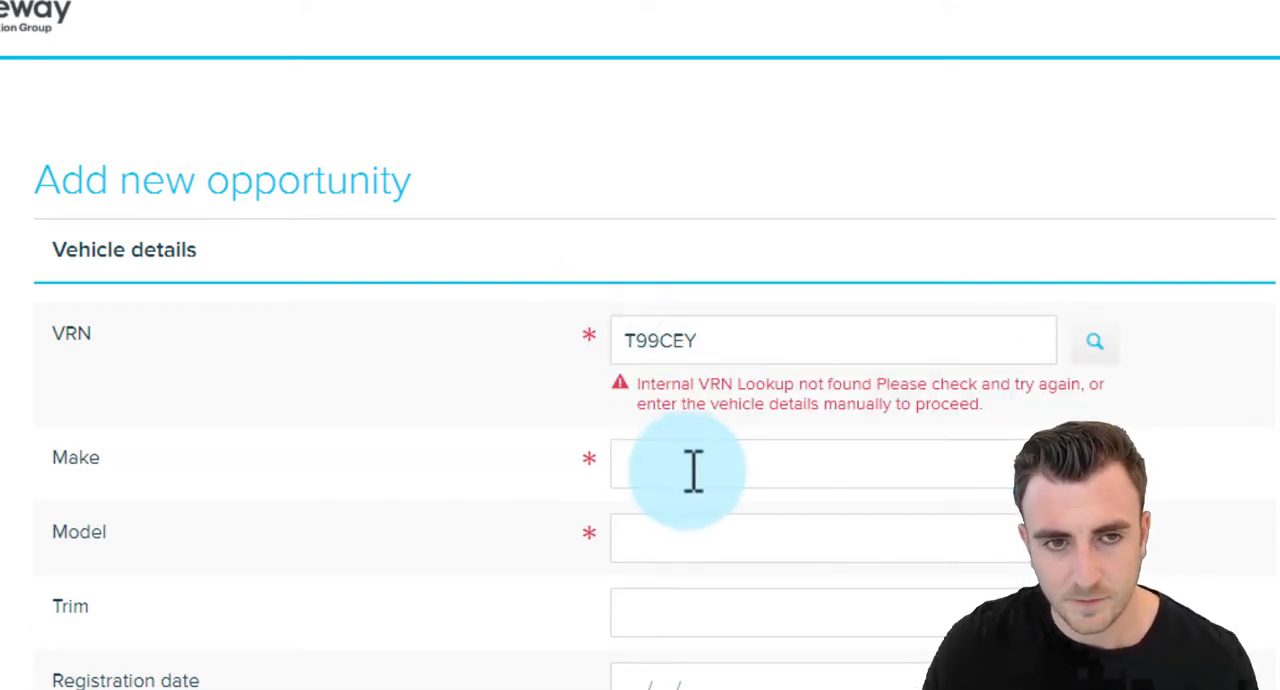
Enter Toyota as the vehicle's make and Aygo as its model, and continue to the vehicle location.
click(694, 470)
text(Toyo)
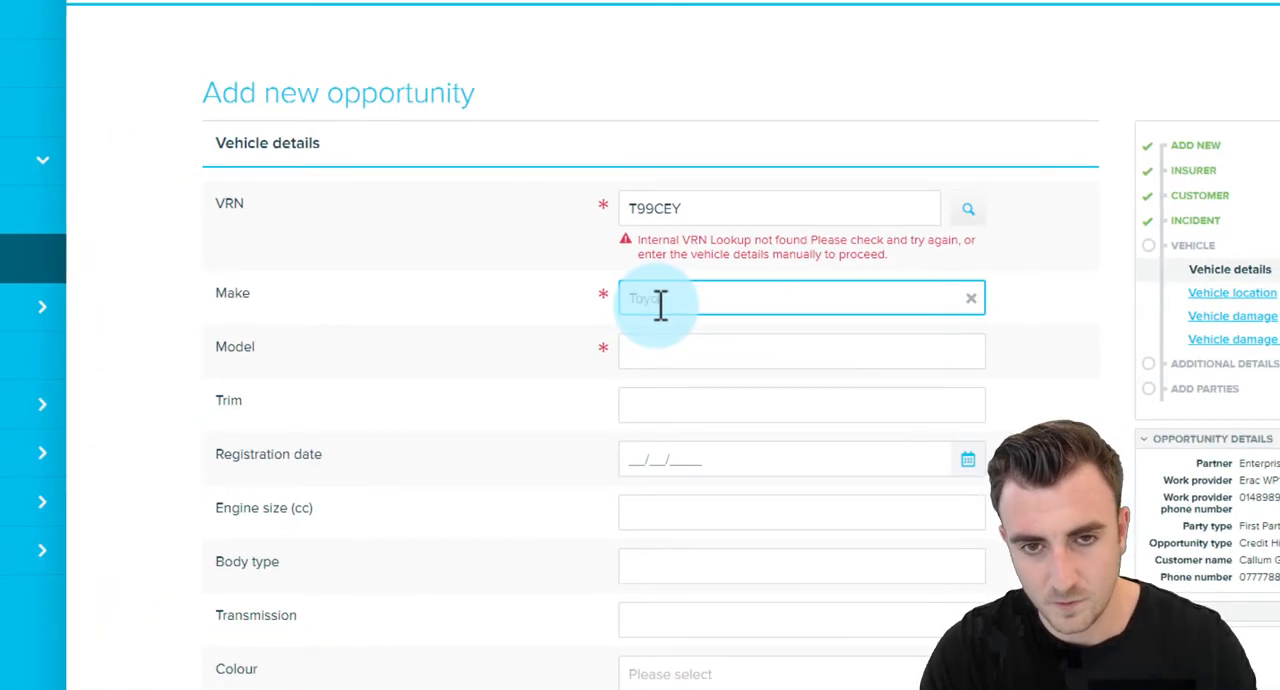
text(ta)
key(Tab)
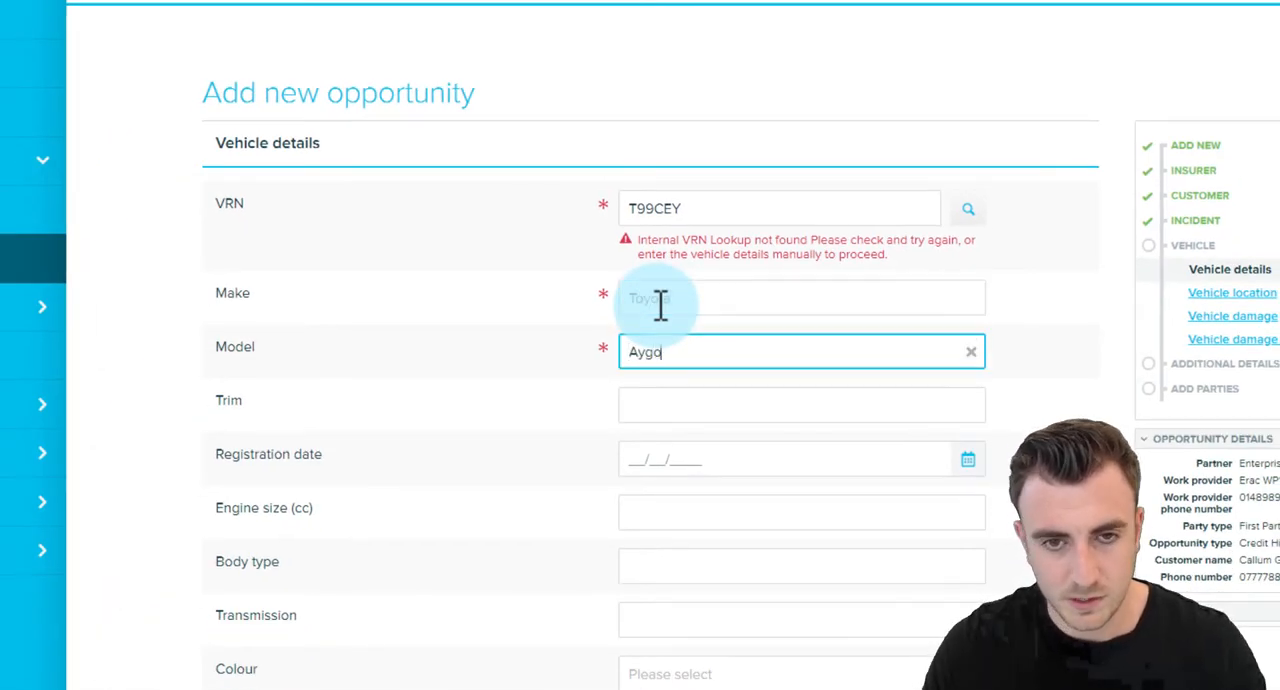
text(Aygo)
click(420, 478)
scroll(877, 621, down, 2)
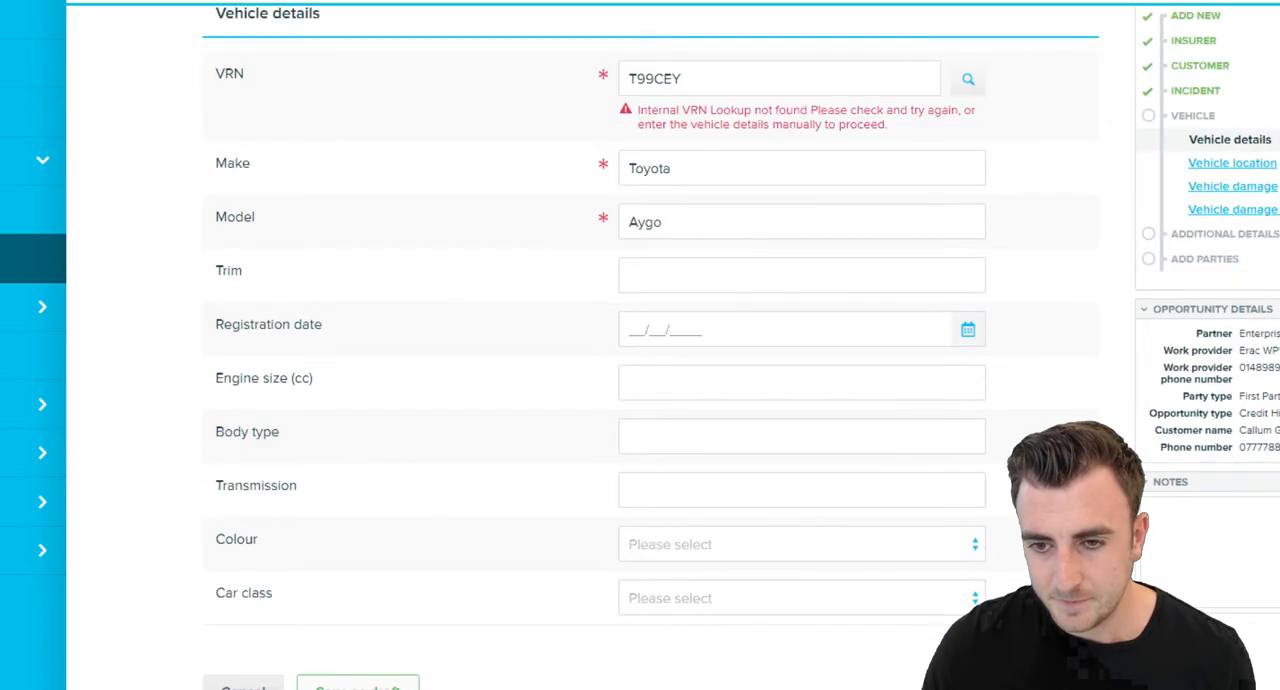
click(1053, 685)
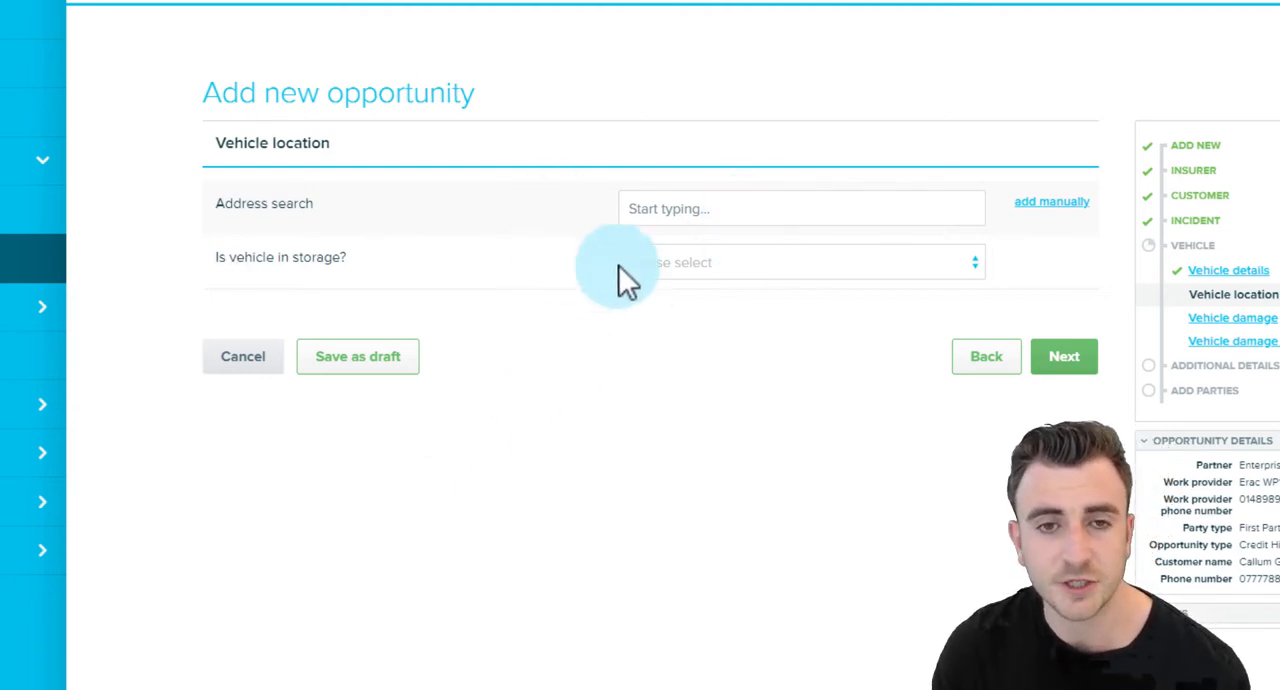
Leave the vehicle location, vehicle damage and repair details empty and continue to the parties.
click(1088, 356)
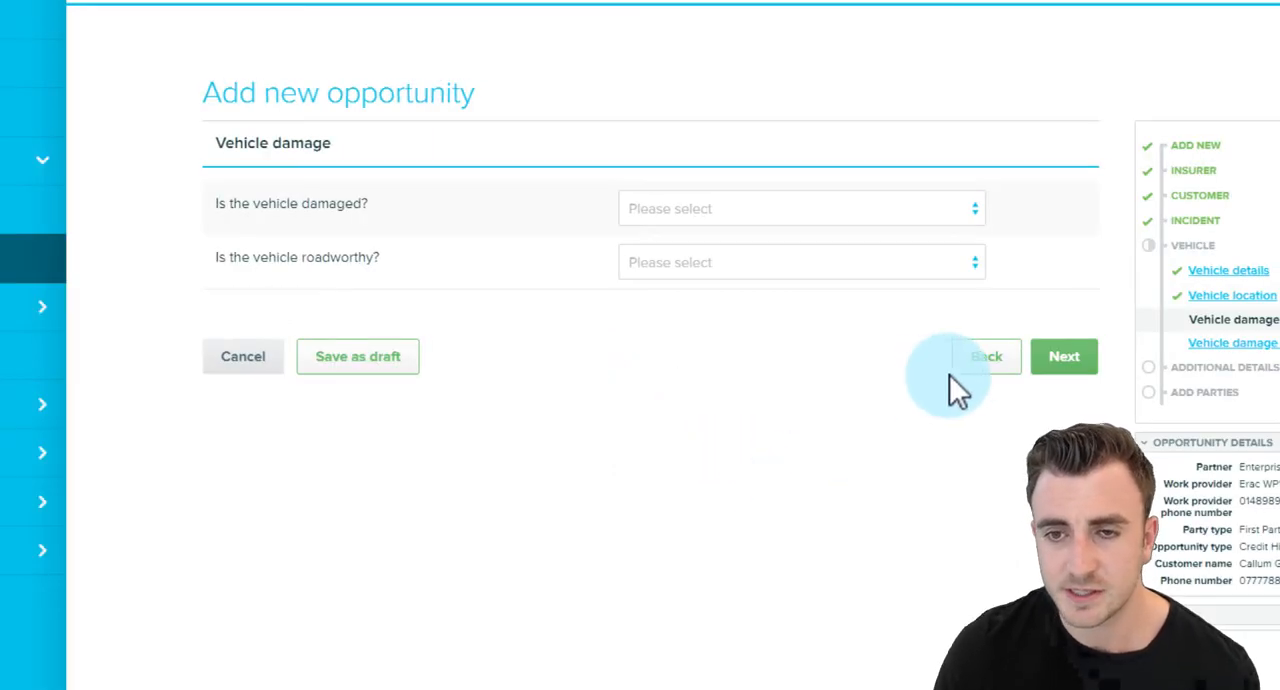
click(977, 362)
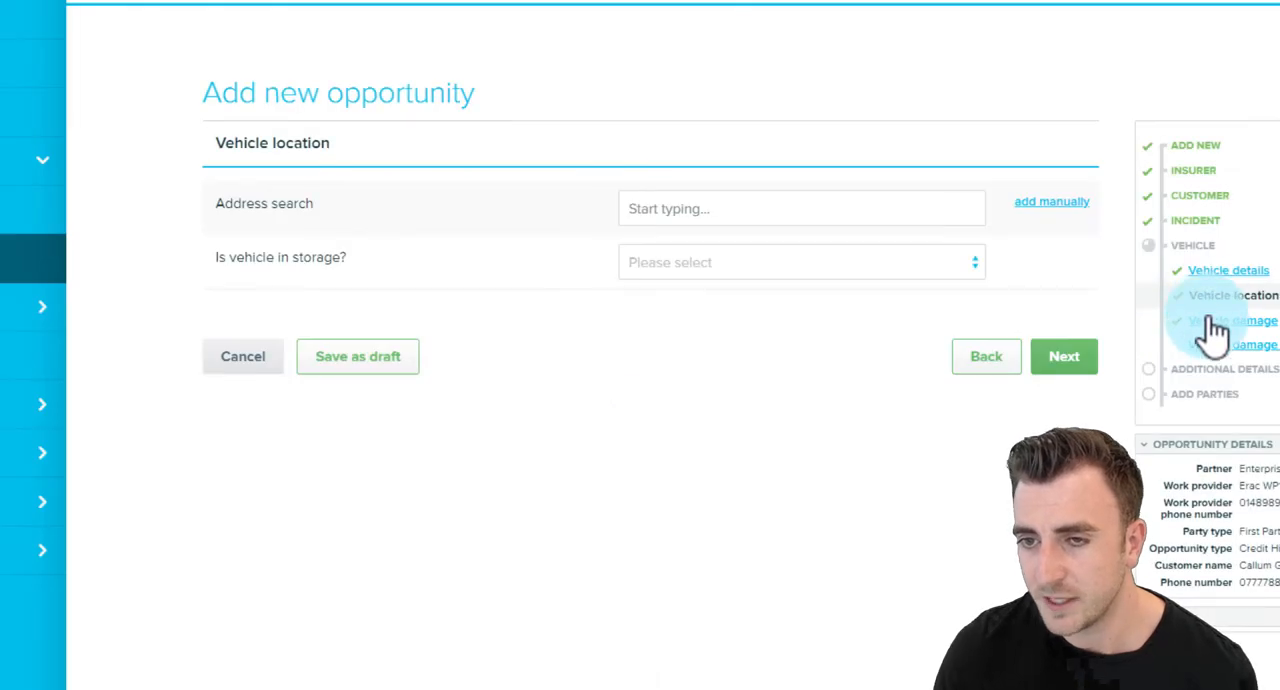
click(1213, 322)
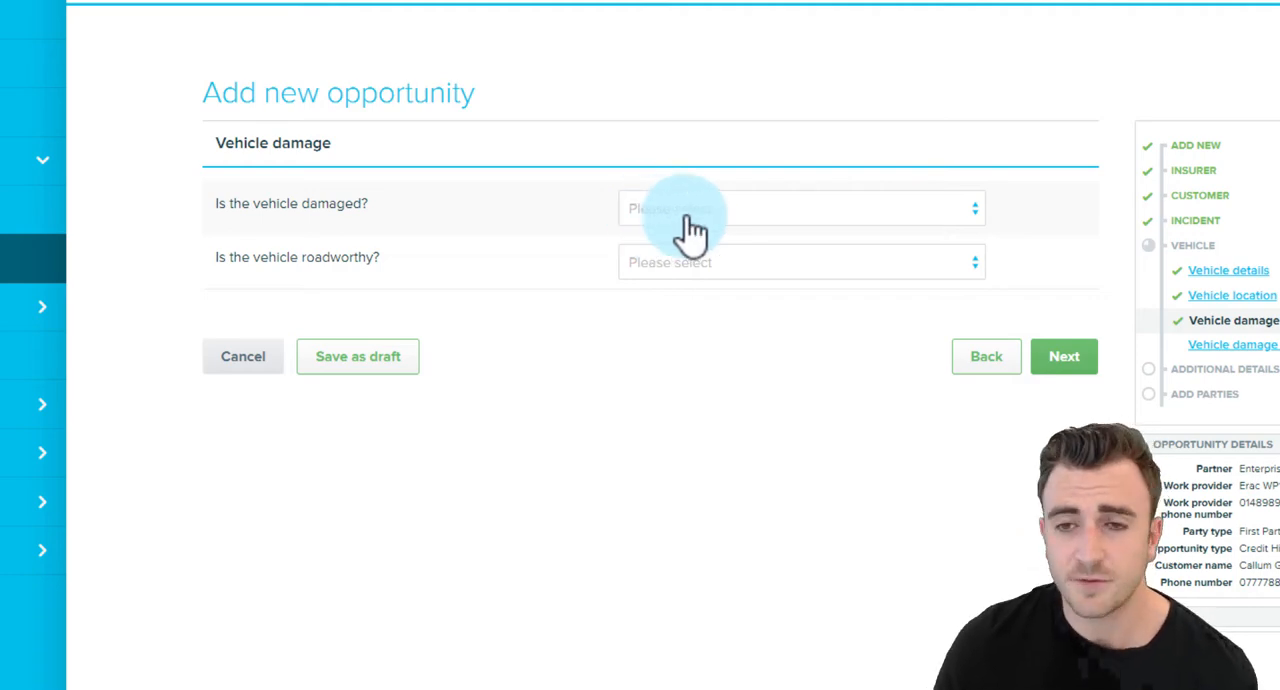
click(1052, 349)
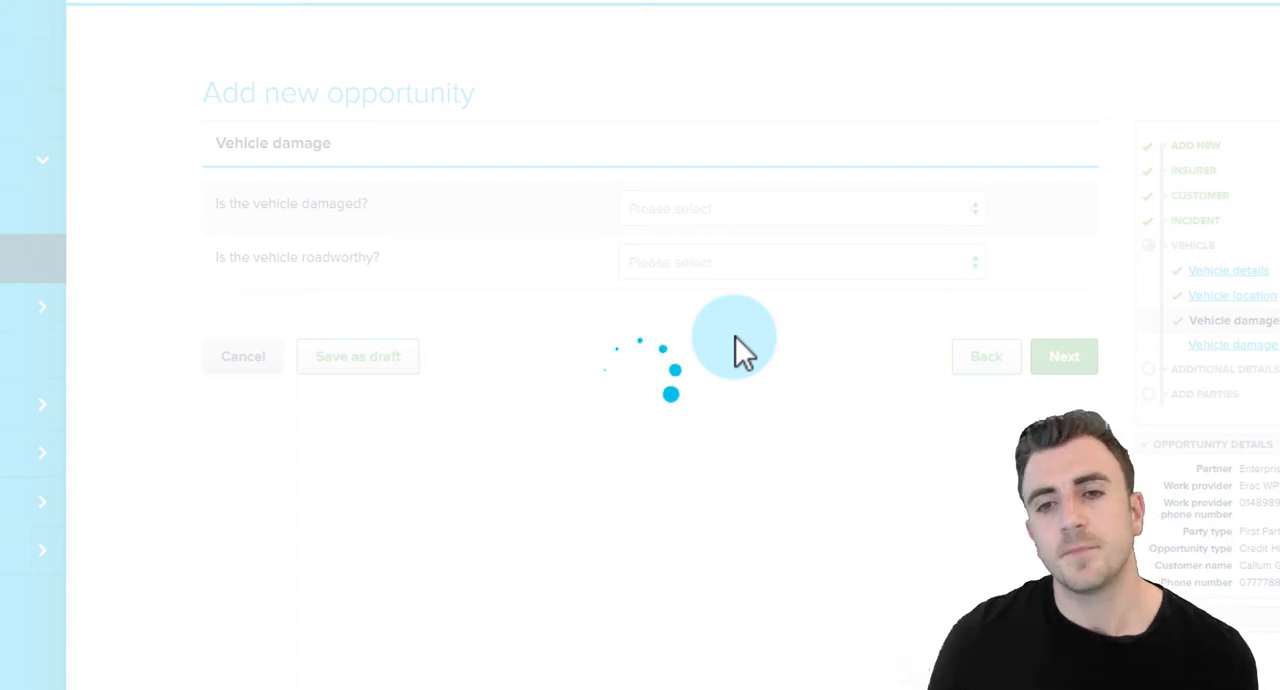
click(1070, 393)
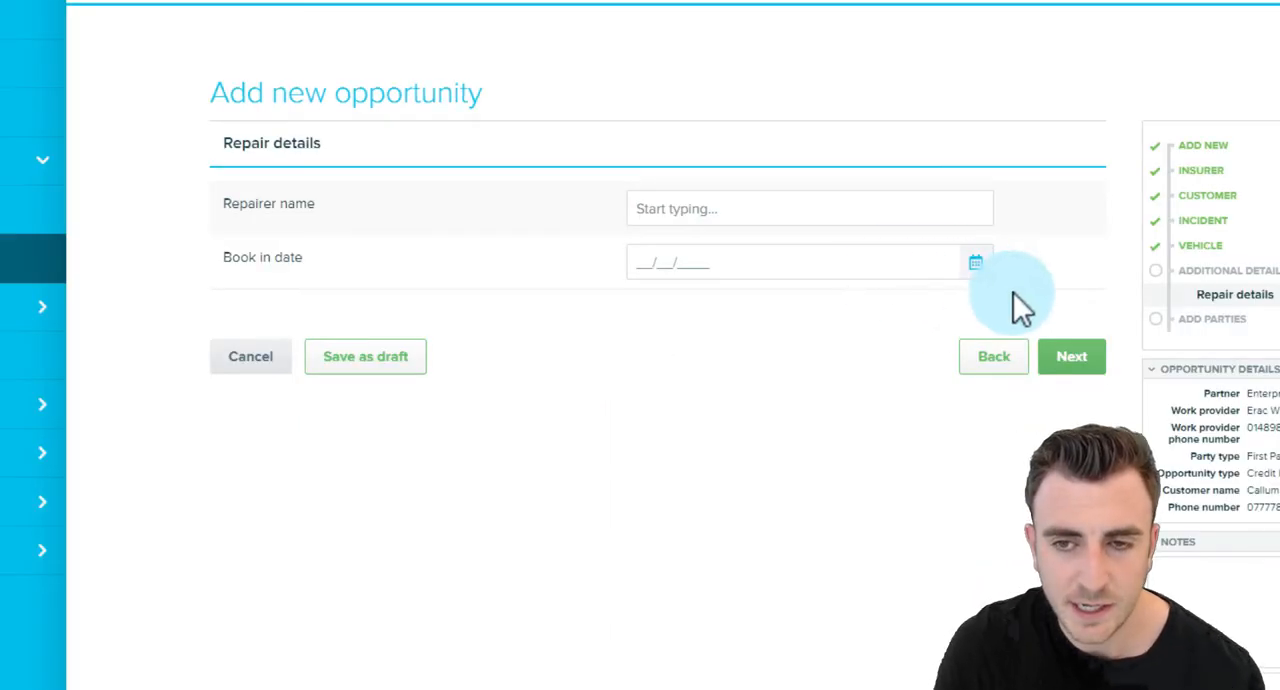
click(1060, 362)
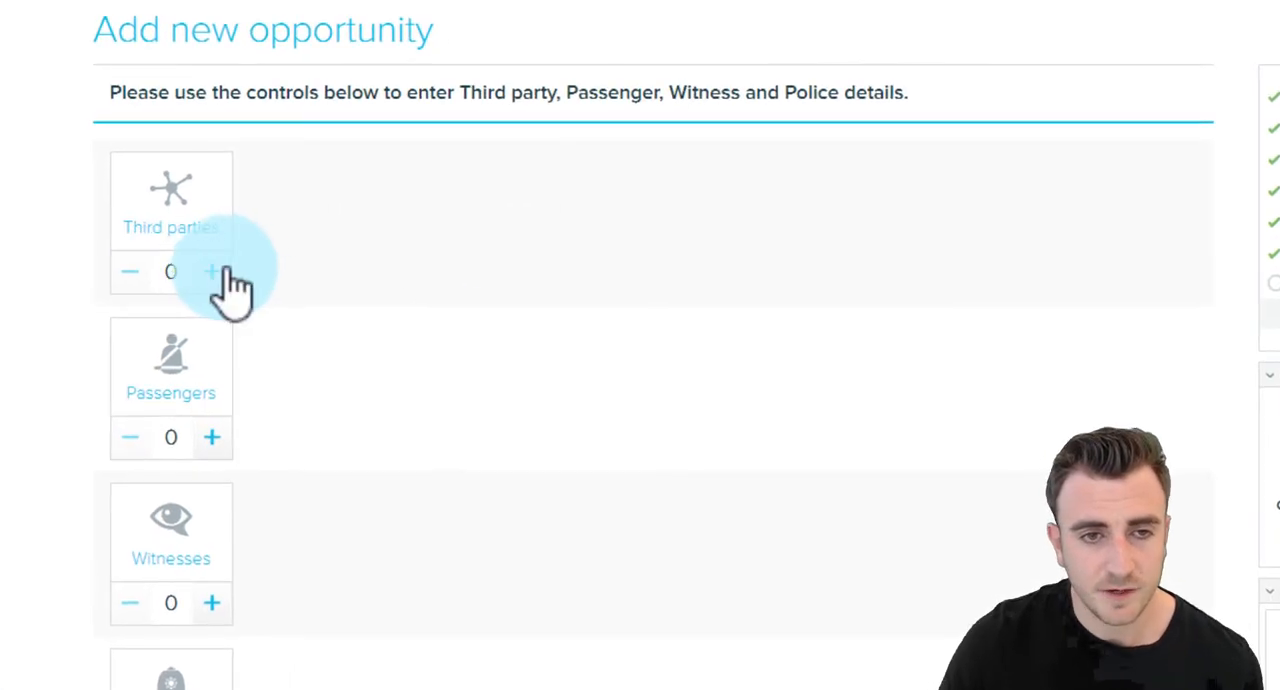
Add one third party with first name "Third" and last name "Party", and continue to its contact details.
click(227, 270)
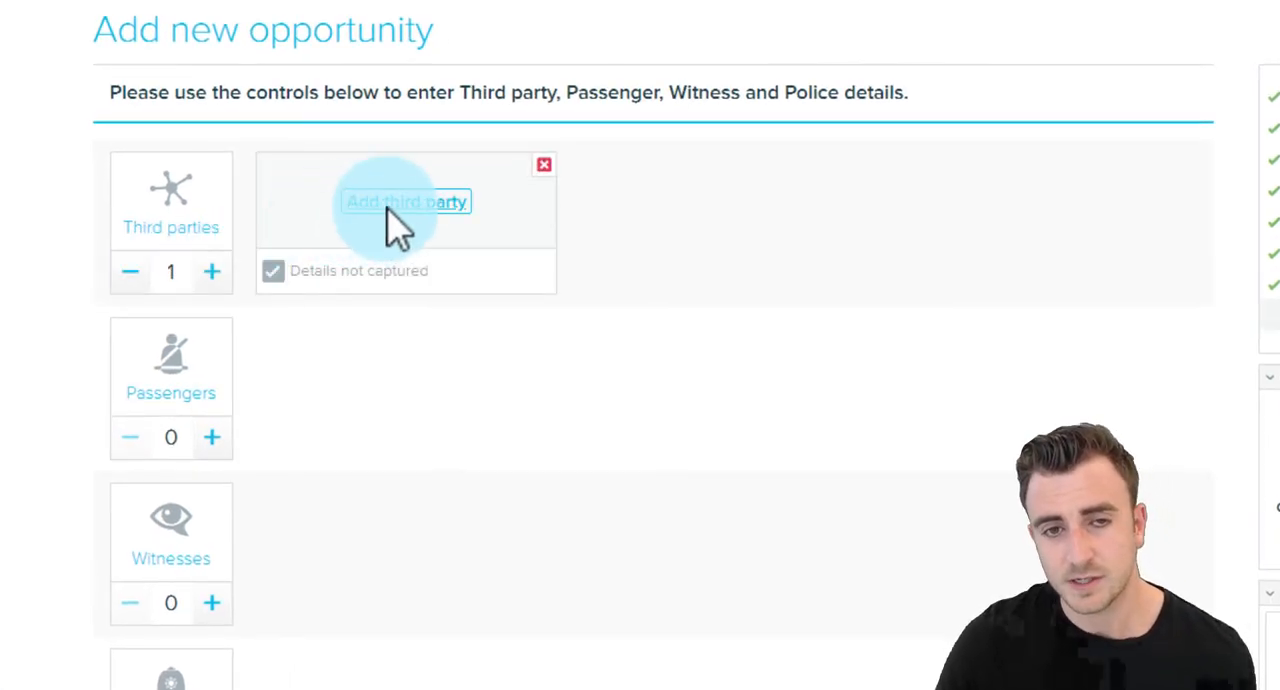
click(392, 205)
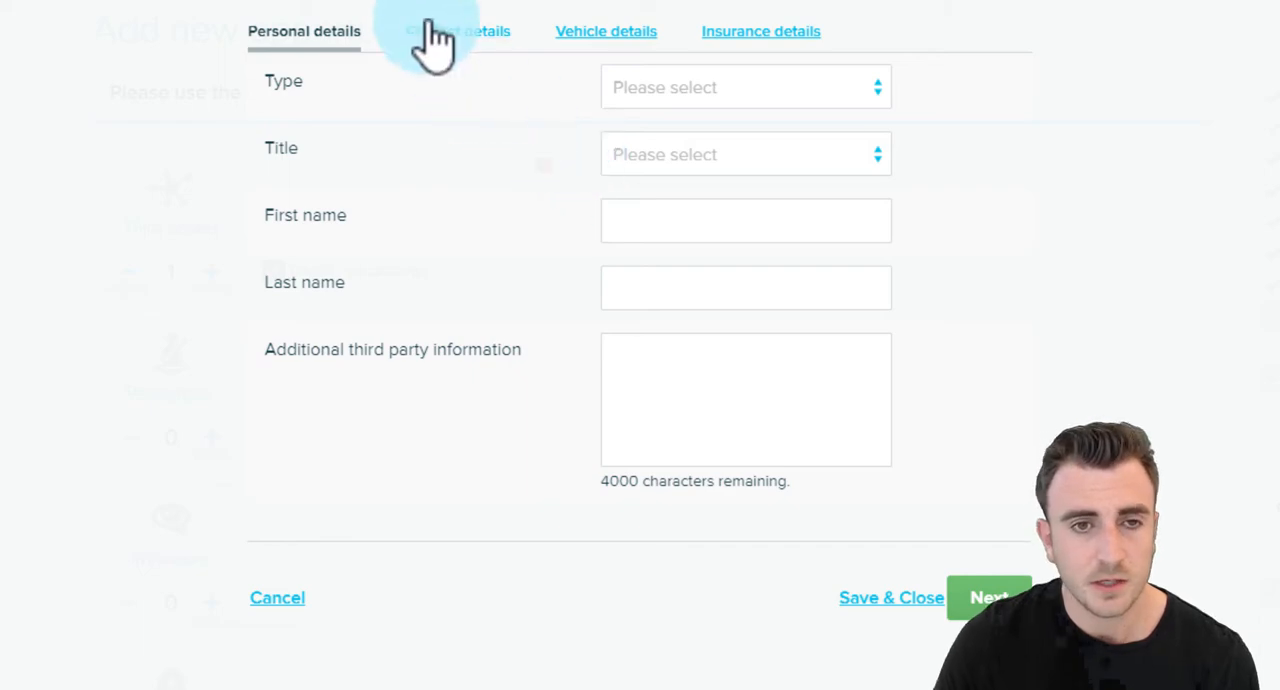
click(706, 200)
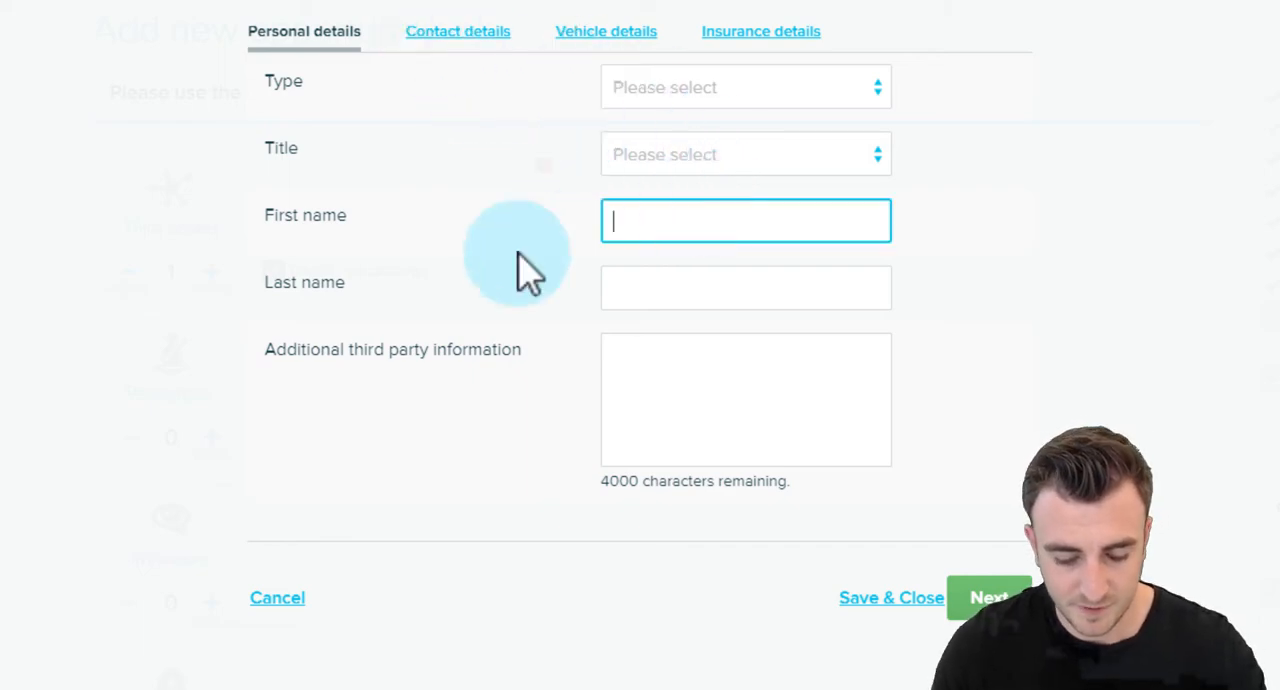
text(Third)
key(Tab)
text(Party)
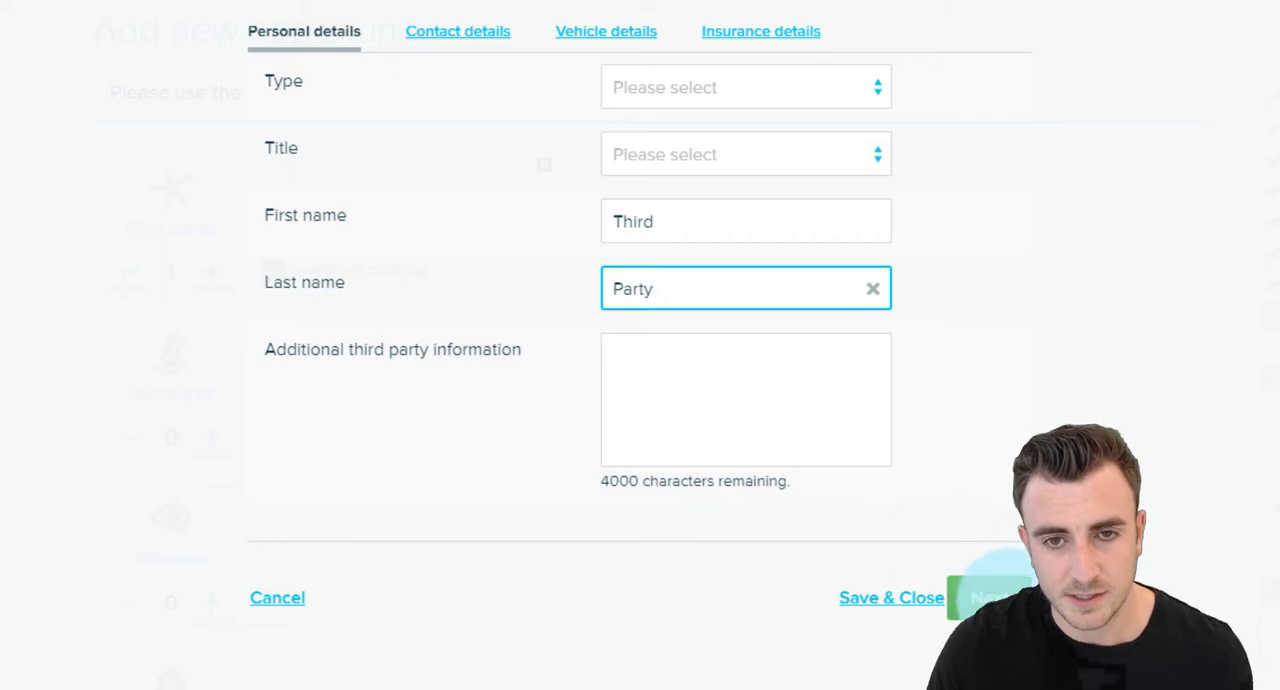
click(995, 595)
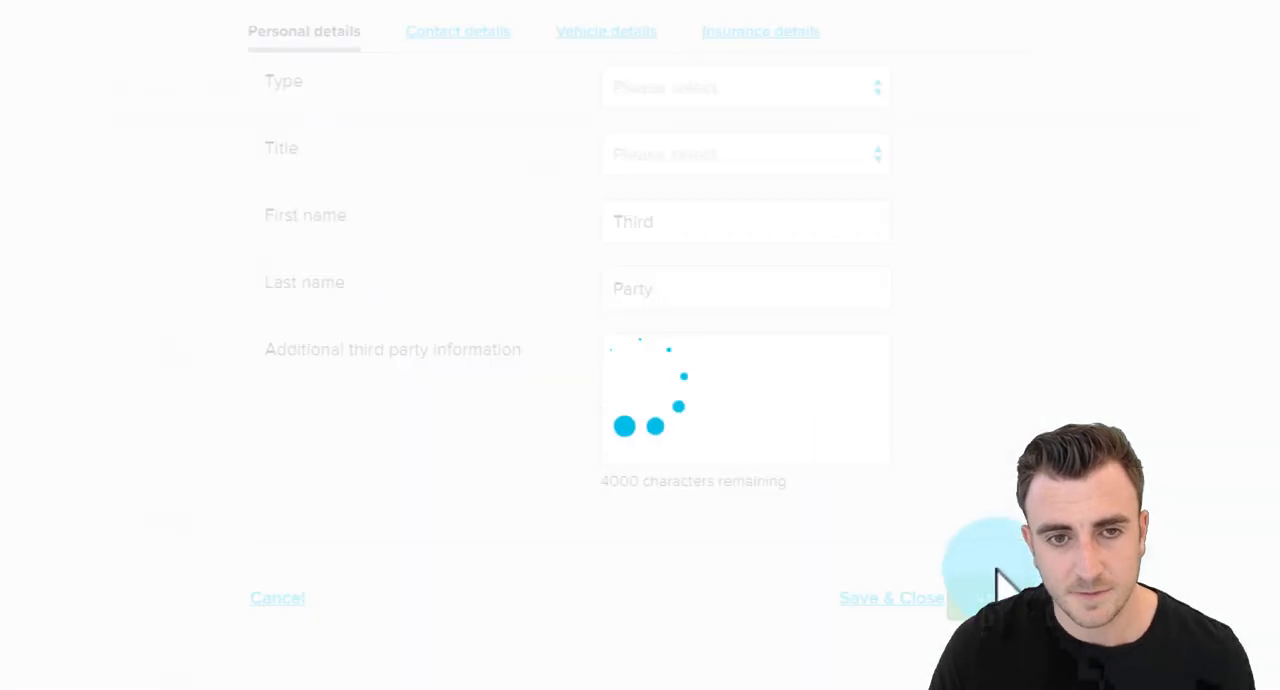
Leave the third party's contact, vehicle and insurance details empty and submit the third party.
click(993, 421)
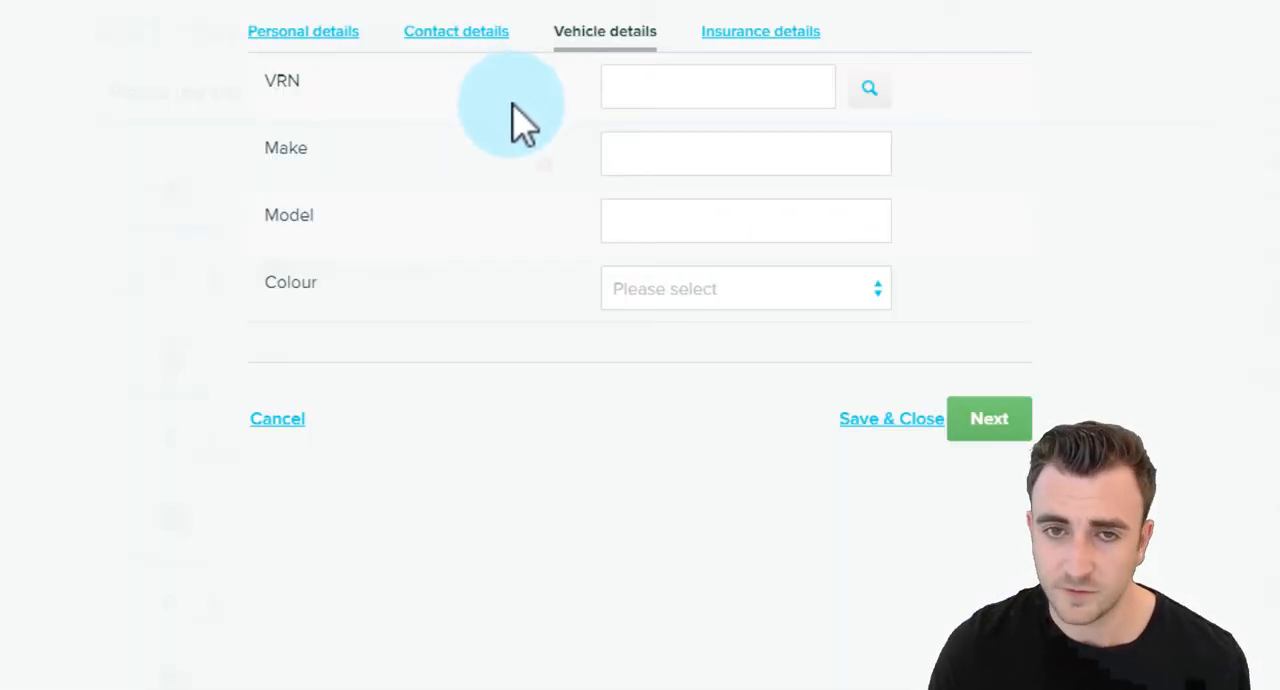
click(988, 430)
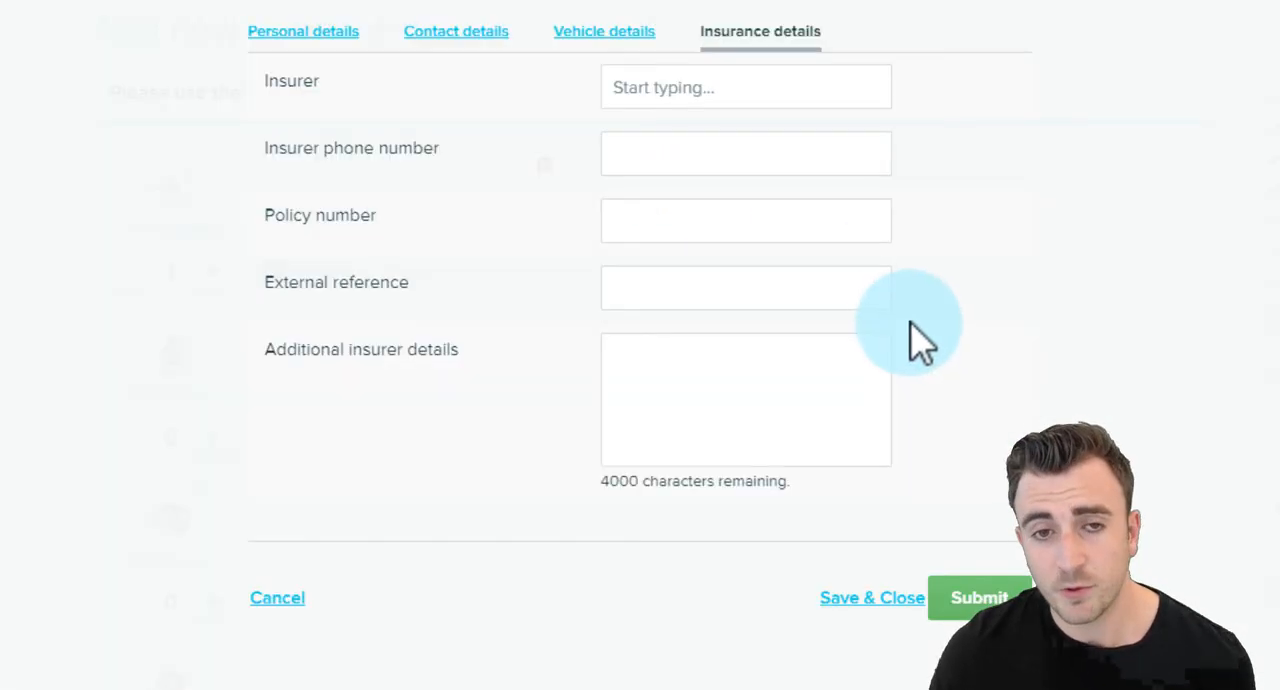
click(1005, 597)
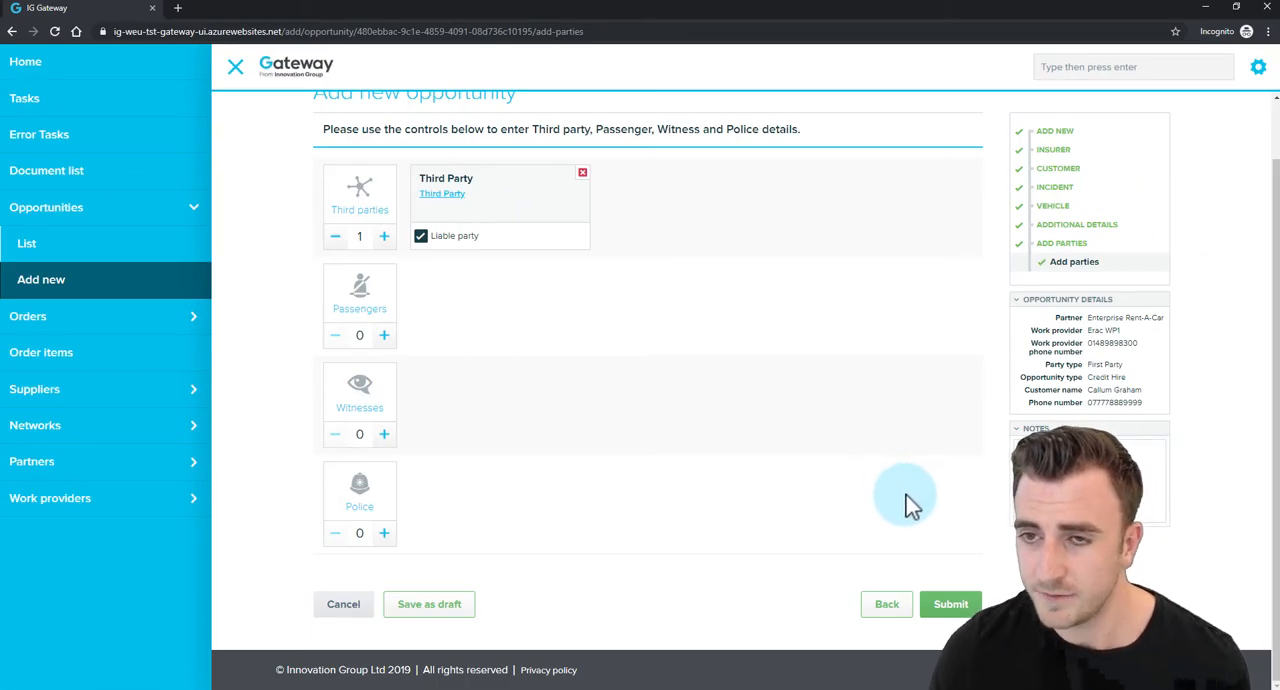
scroll(899, 491, up, 1)
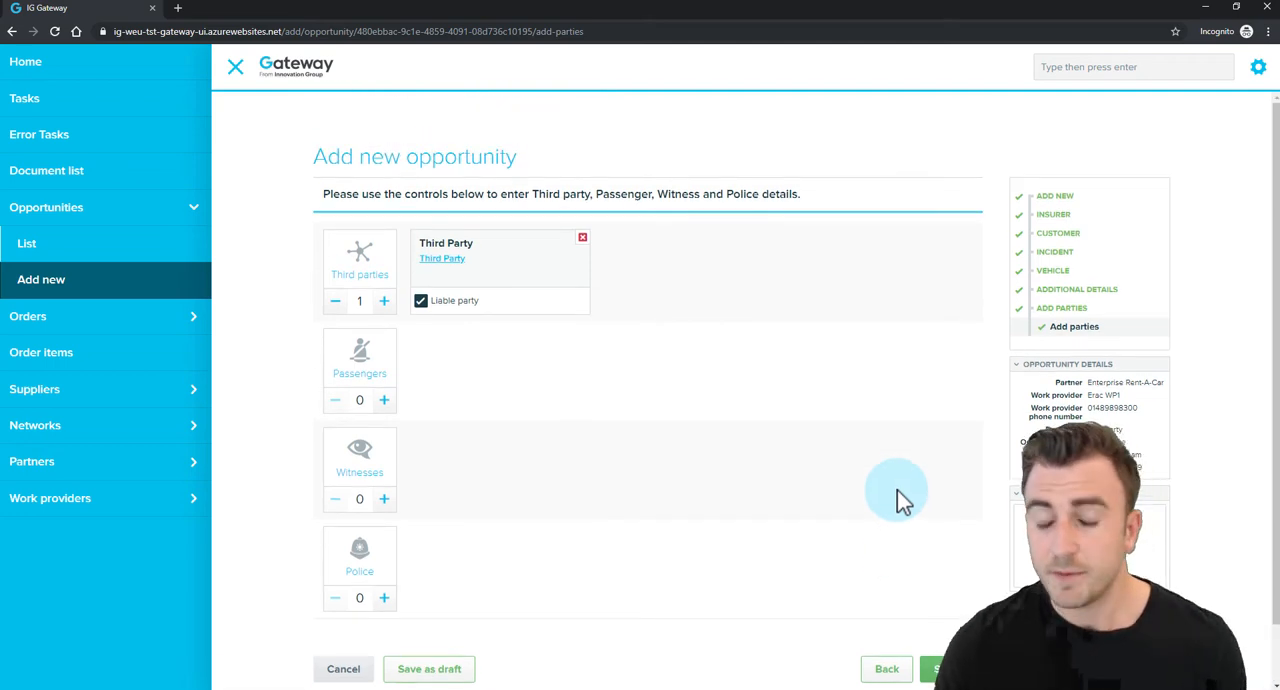